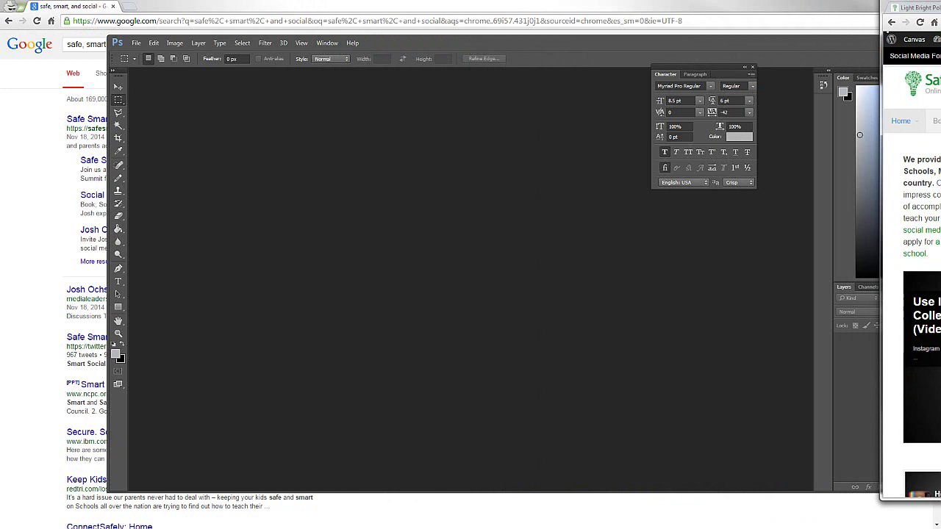
Bring the empty Photoshop workspace in front of Chrome, filling the screen
left_click(923, 41)
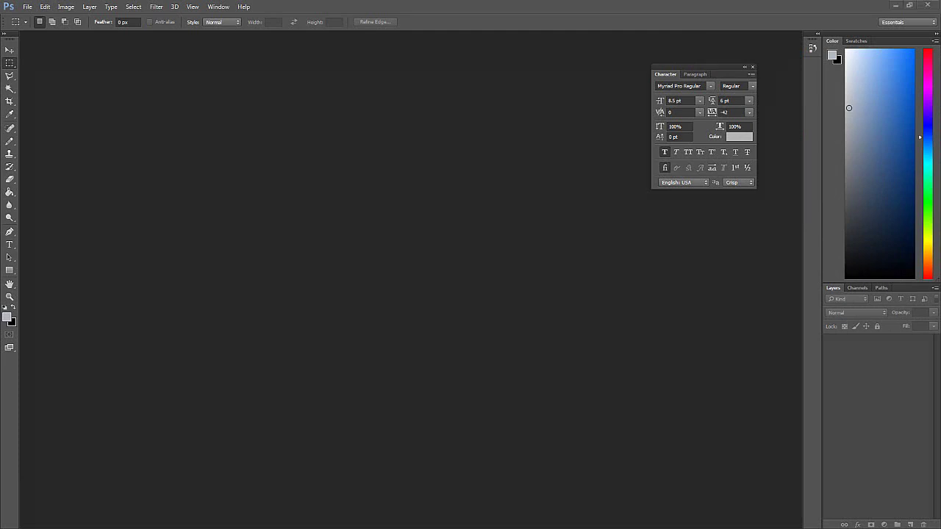
Open Safe Smart Social Logo.psd with its missing font left unresolved, then paste and undo it
key("alt+Tab")
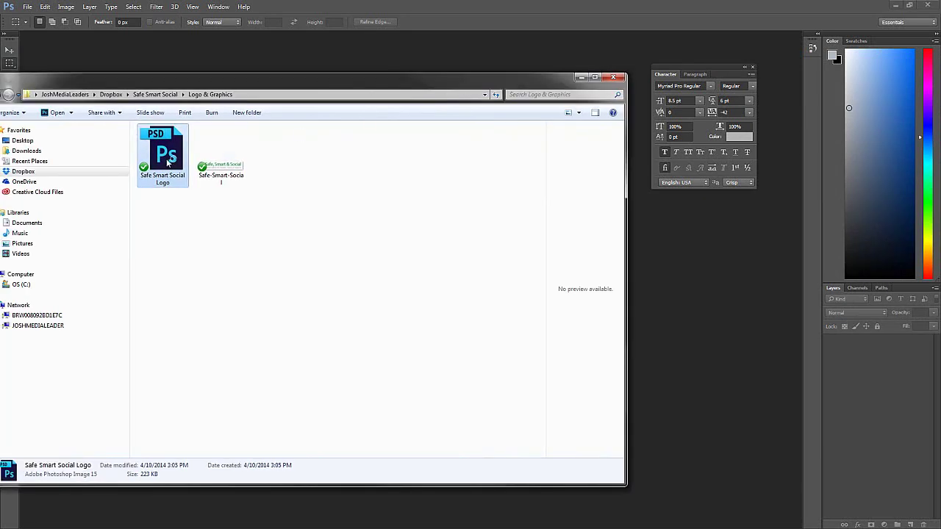
double_click(167, 158)
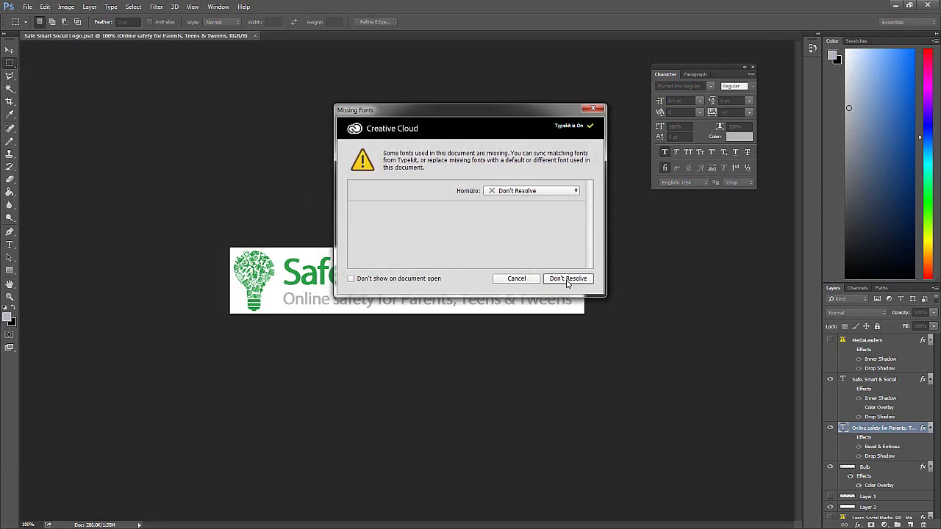
left_click(567, 279)
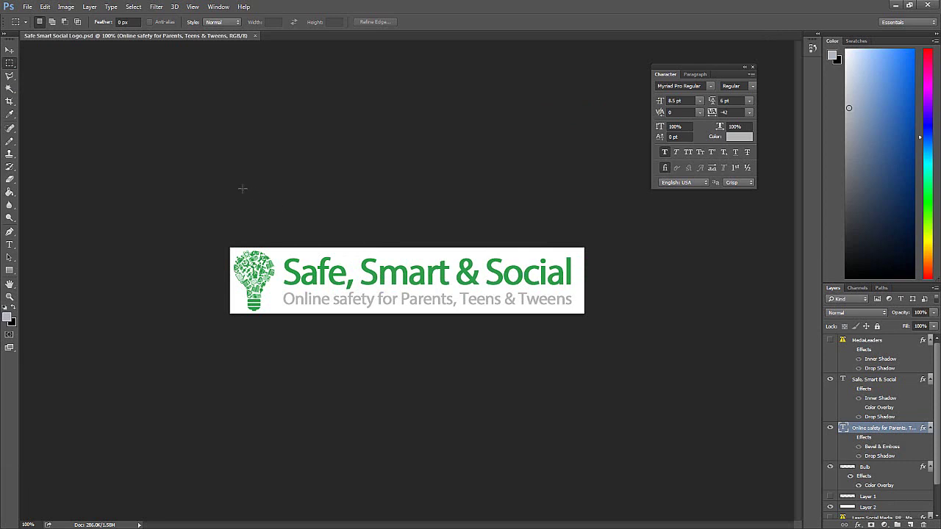
key("ctrl+v")
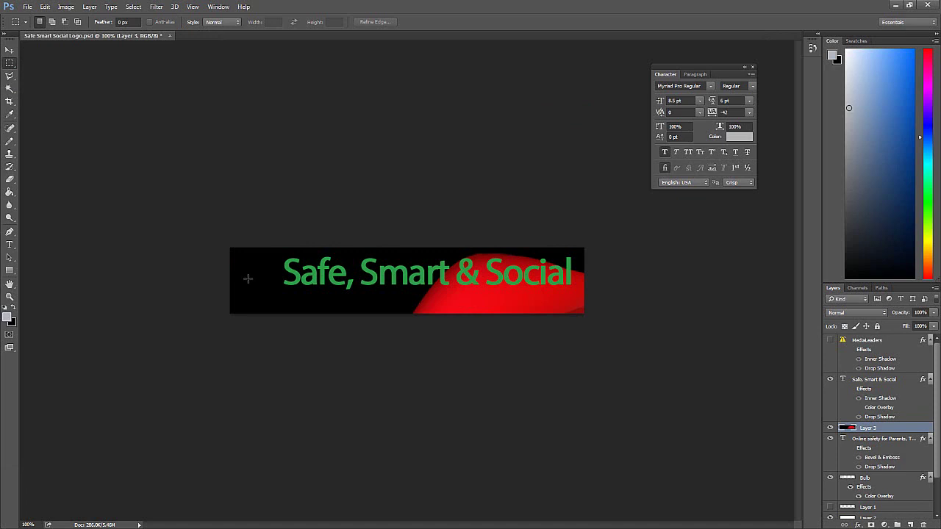
key("ctrl+z")
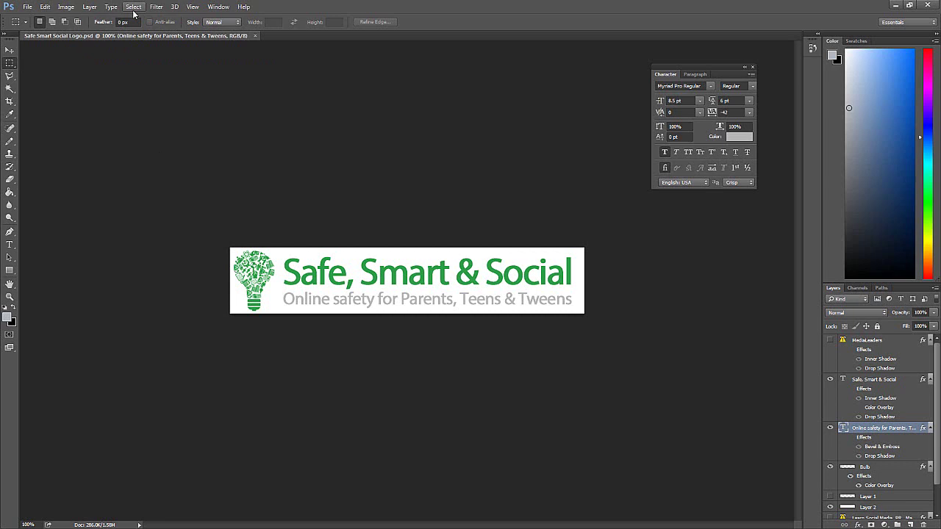
Resize the canvas in Percent, anchored bottom-right, to 130% width and 170% height
left_click(45, 6)
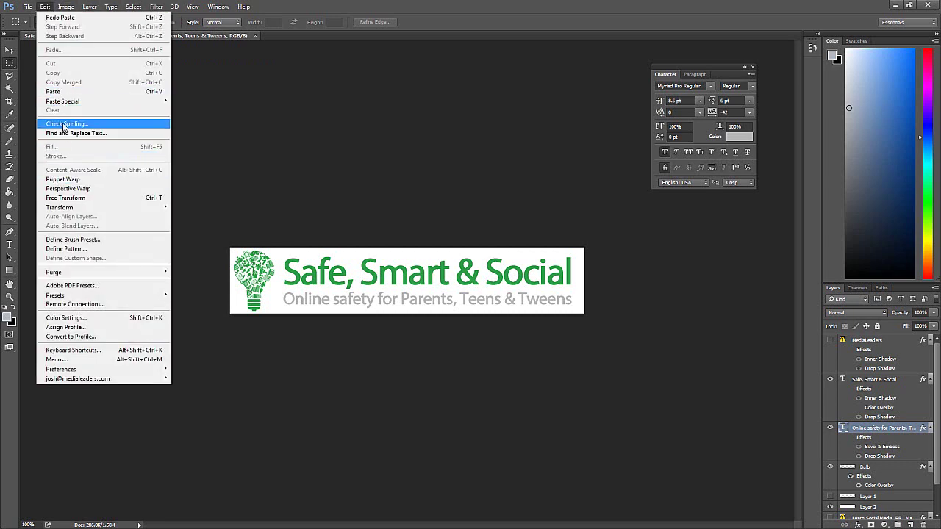
mouse_move(65, 6)
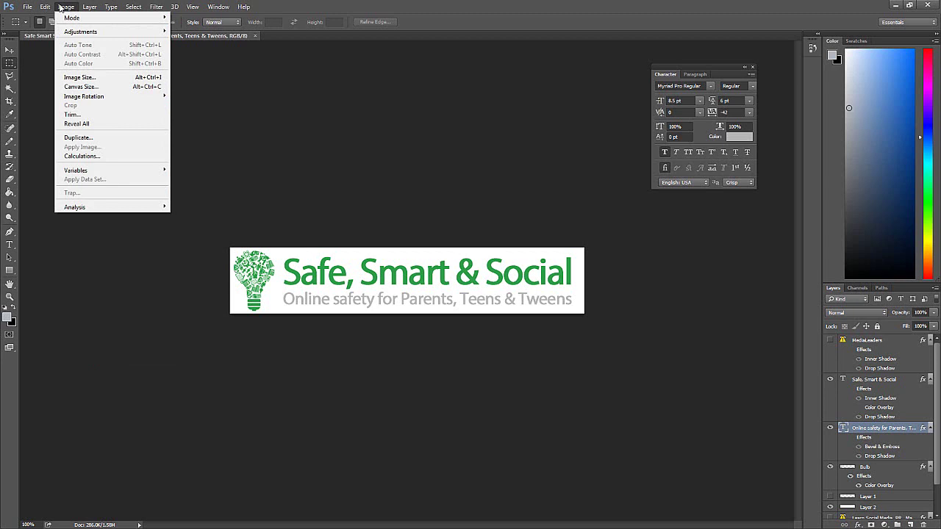
left_click(87, 86)
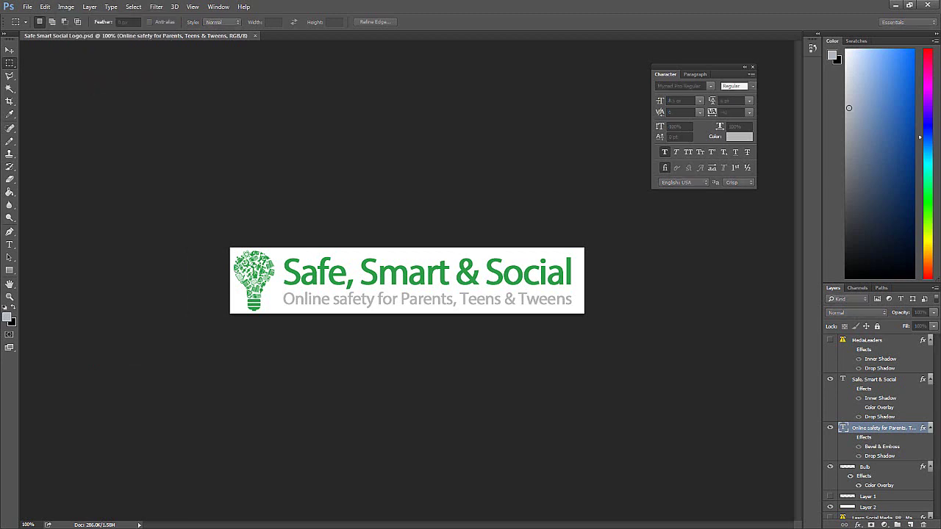
left_click(491, 237)
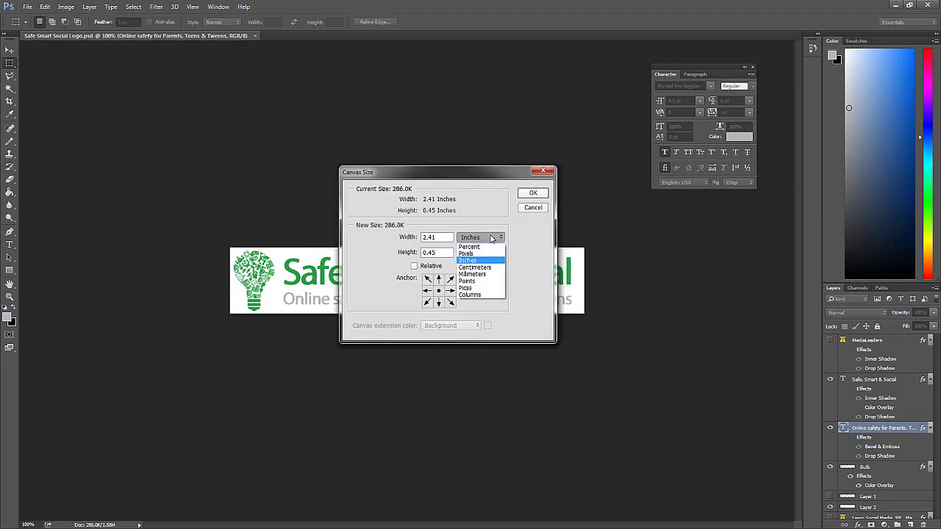
left_click(469, 247)
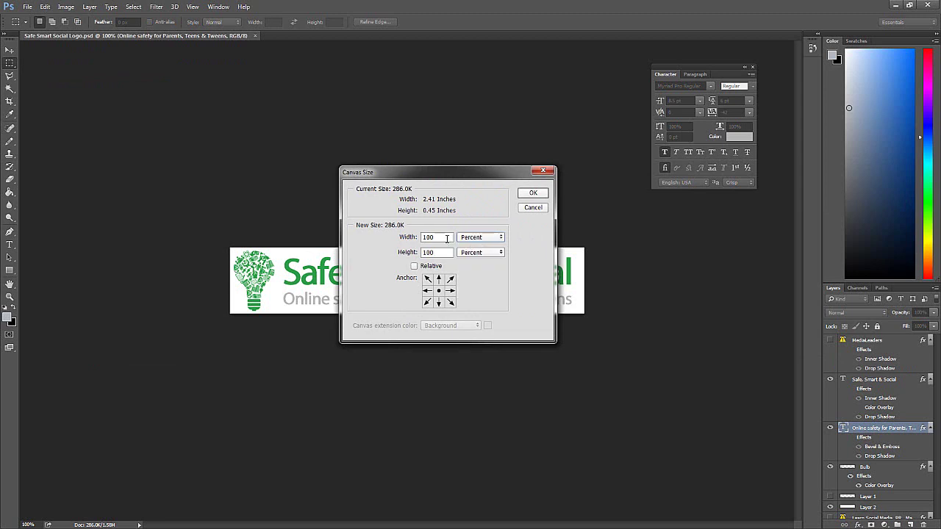
double_click(446, 239)
left_click(450, 302)
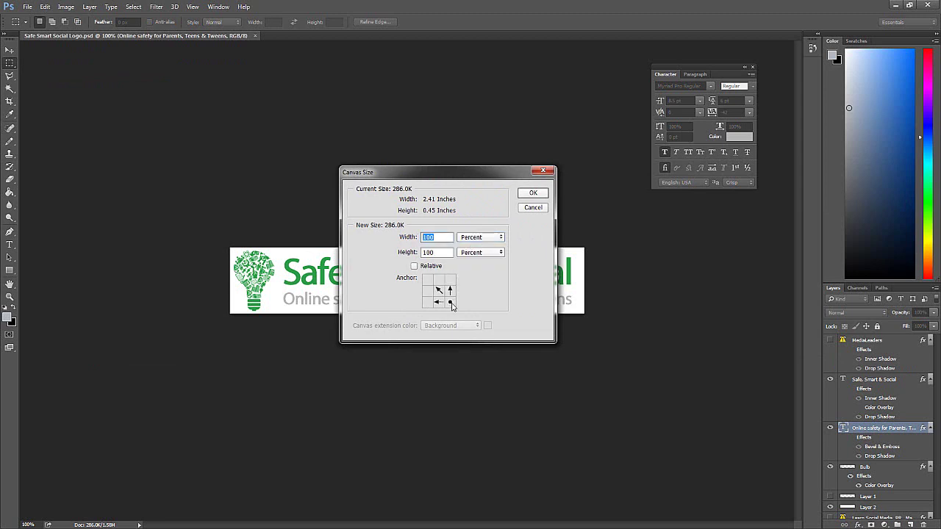
left_click_drag(424, 171, 628, 242)
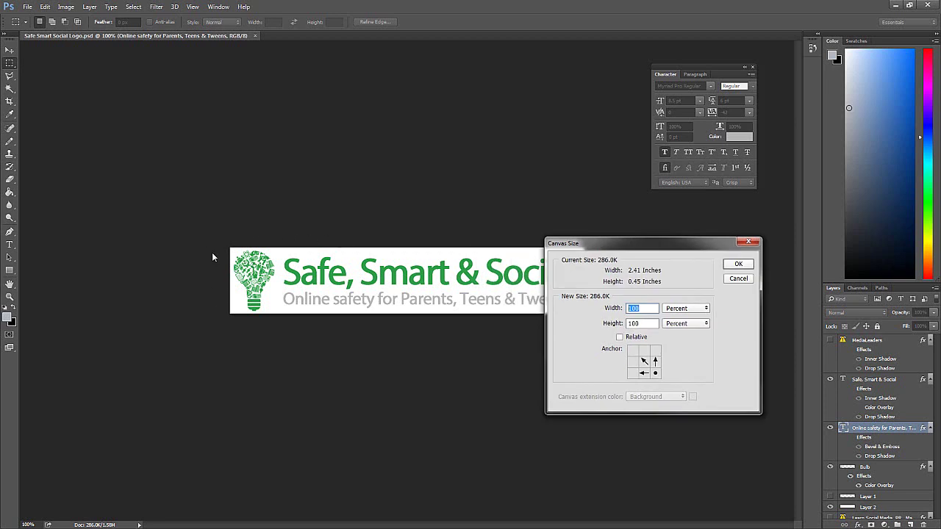
left_click_drag(635, 244, 493, 199)
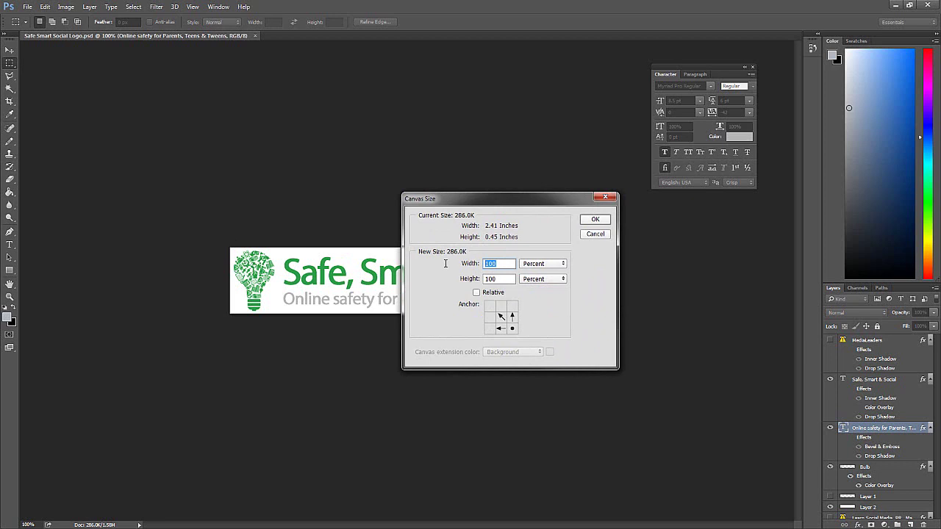
type("130")
key("Tab")
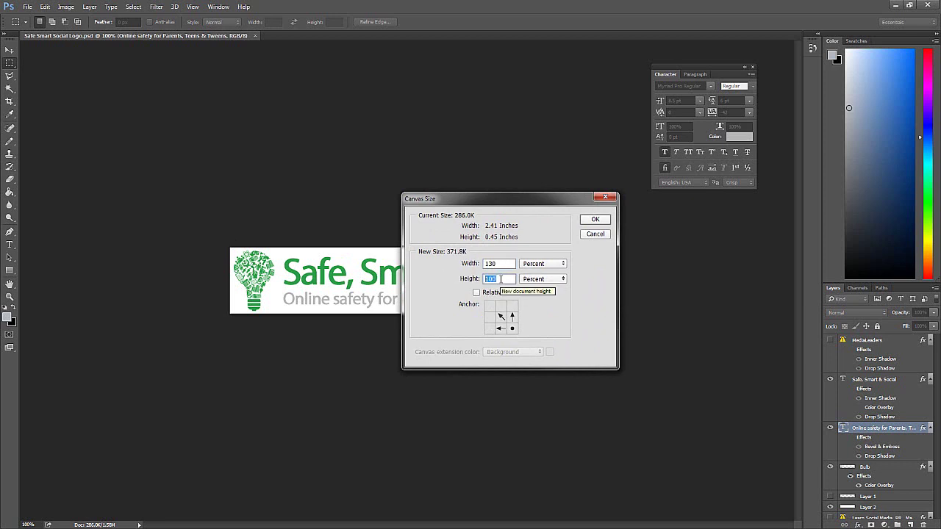
type("160")
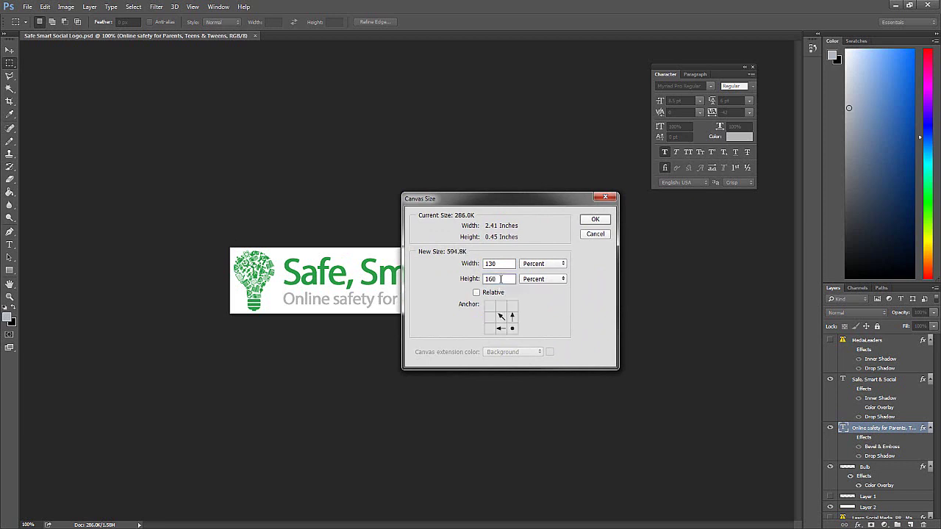
double_click(500, 278)
type("170")
left_click(597, 220)
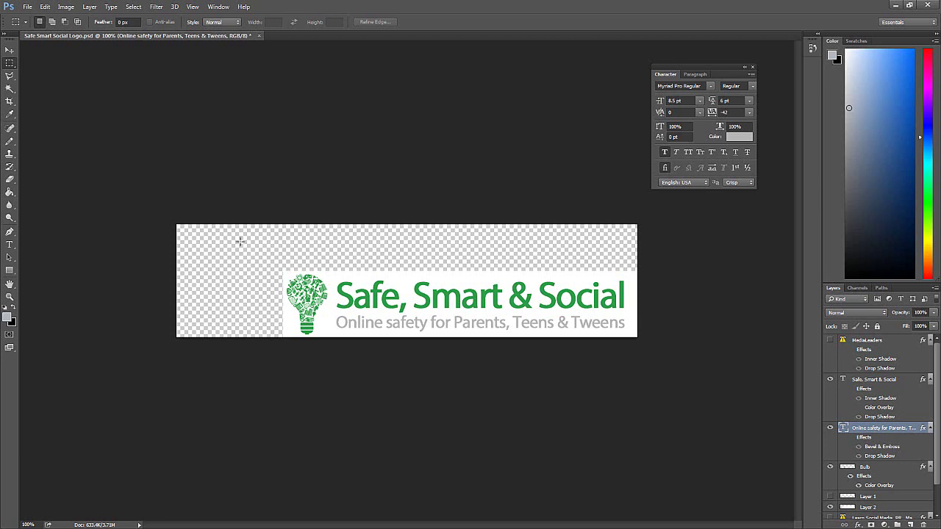
Paste the Santa hat image as a new layer, then switch to the clipart page in Chrome
key("v")
key("ctrl+v")
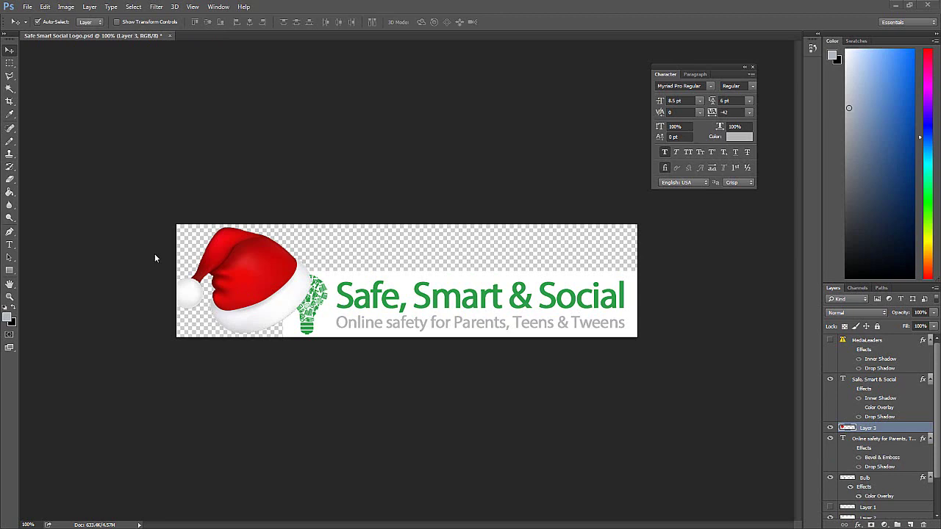
key("alt+Tab")
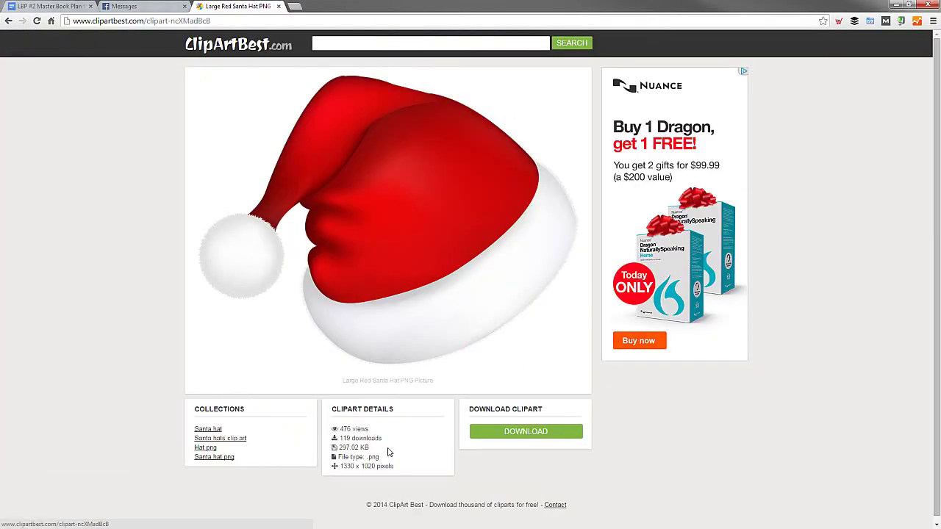
Return from the ClipArtBest Santa hat page to the logo in Photoshop
key("alt+Tab")
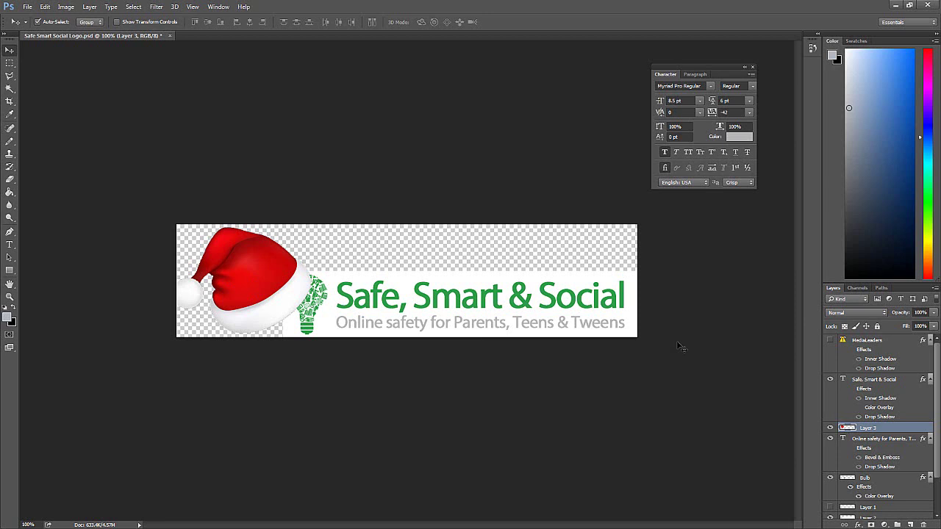
Paste the Santa hat as a new layer and rename it santa Hat
key("ctrl+v")
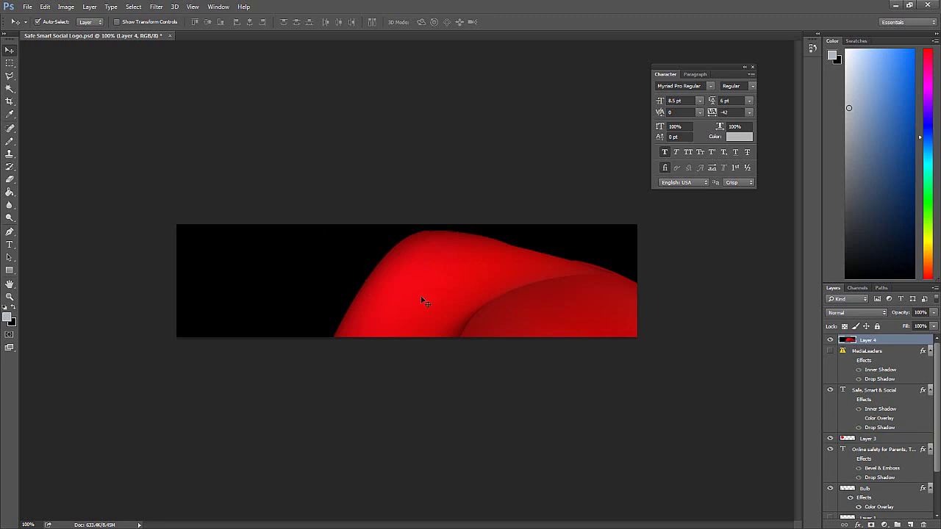
key("ctrl+minus")
key("ctrl+minus")
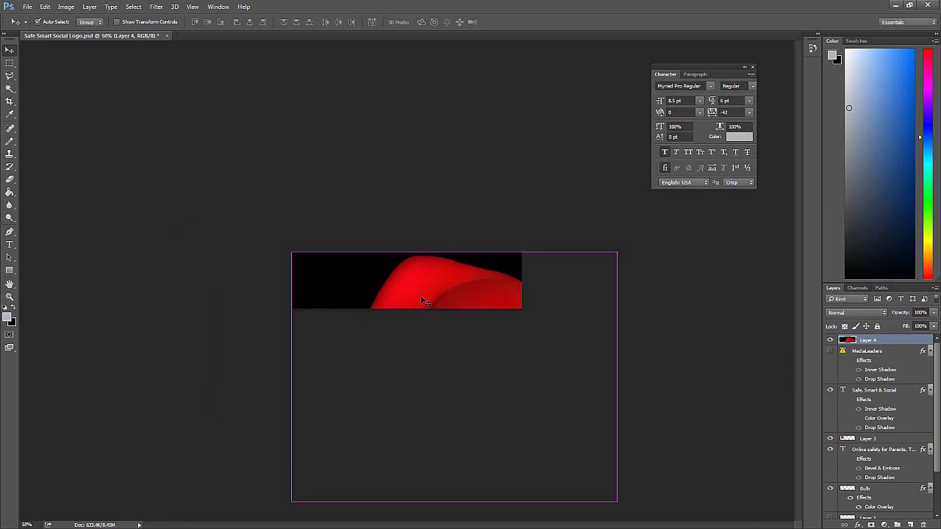
key("ctrl+minus")
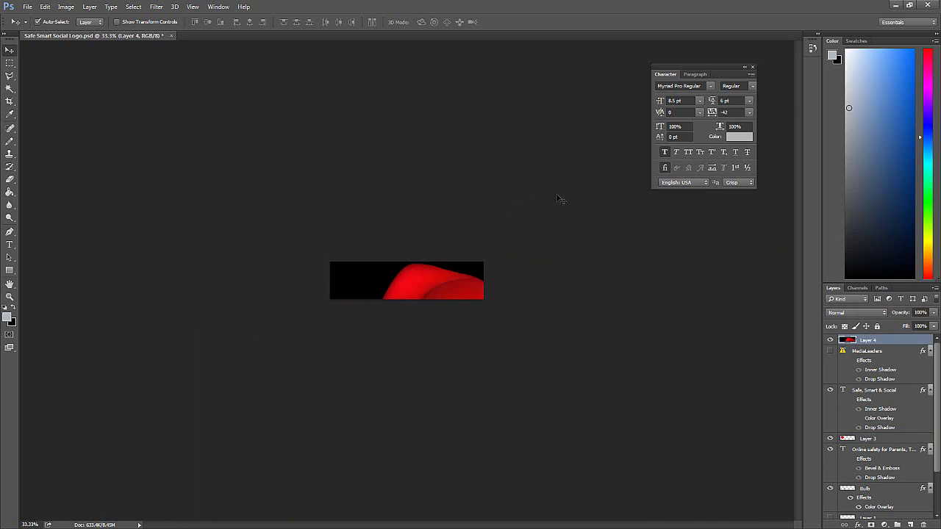
double_click(869, 340)
type("st")
key("Return")
Scale the santa Hat layer down to about 22% over the logo's left end
key("ctrl+t")
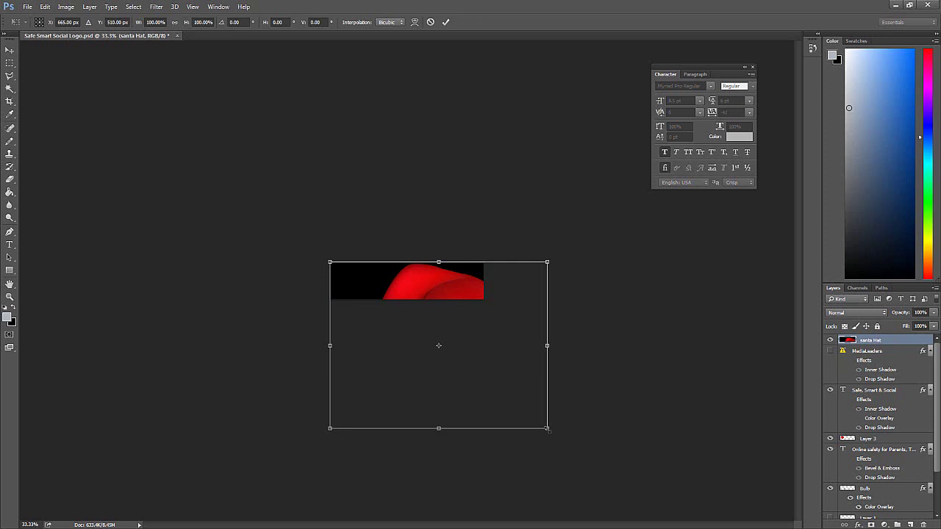
left_click_drag(546, 428, 378, 297)
key("ctrl+plus")
key("ctrl+plus")
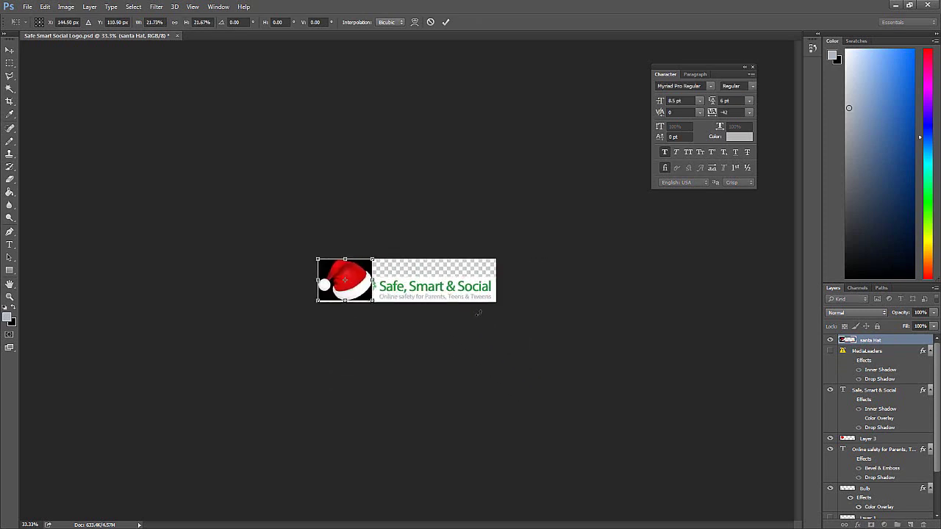
key("ctrl+plus")
key("ctrl+plus")
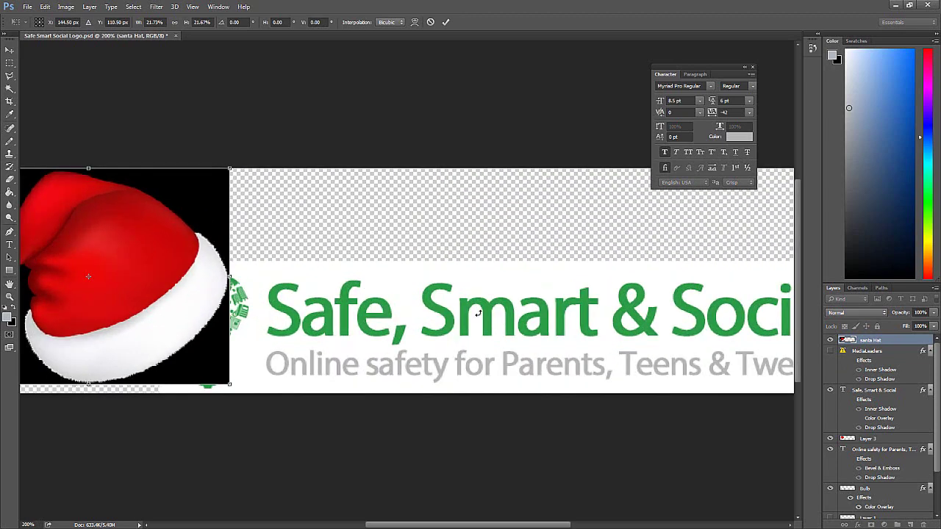
key("ctrl+minus")
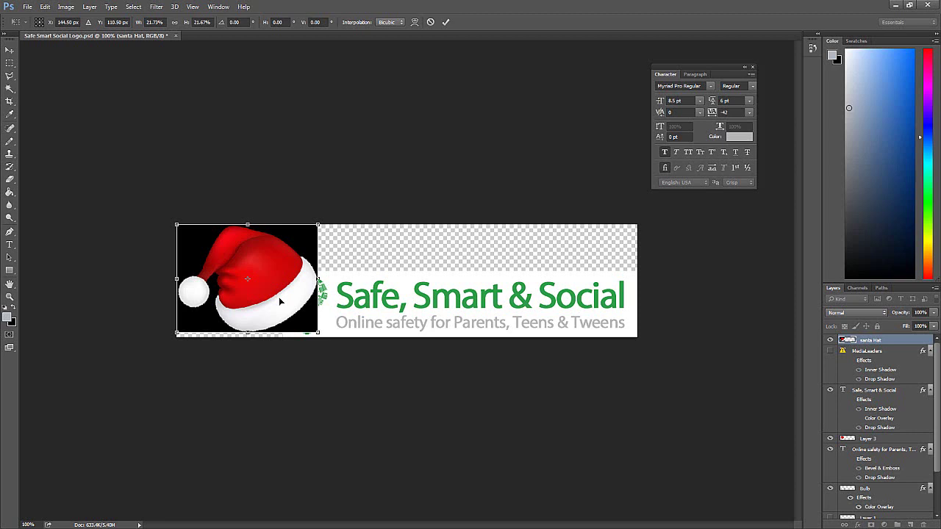
key("Return")
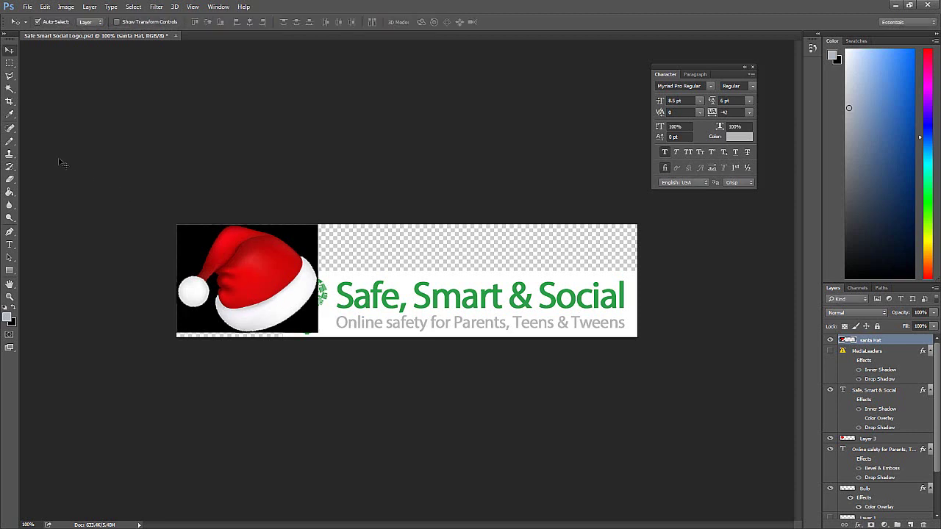
Delete the hat's black background using the Magic Wand at tolerance 45
key("shift+w")
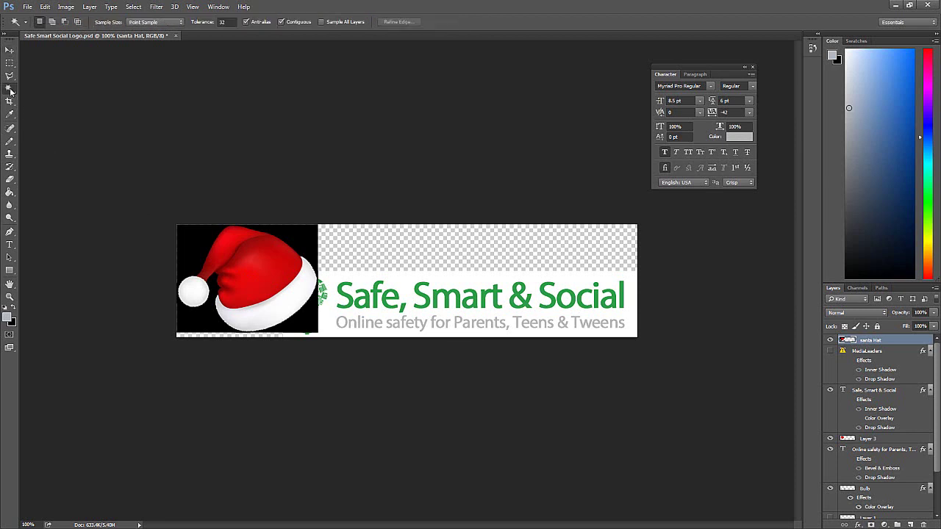
left_click(231, 22)
double_click(228, 22)
type("45")
left_click(298, 236)
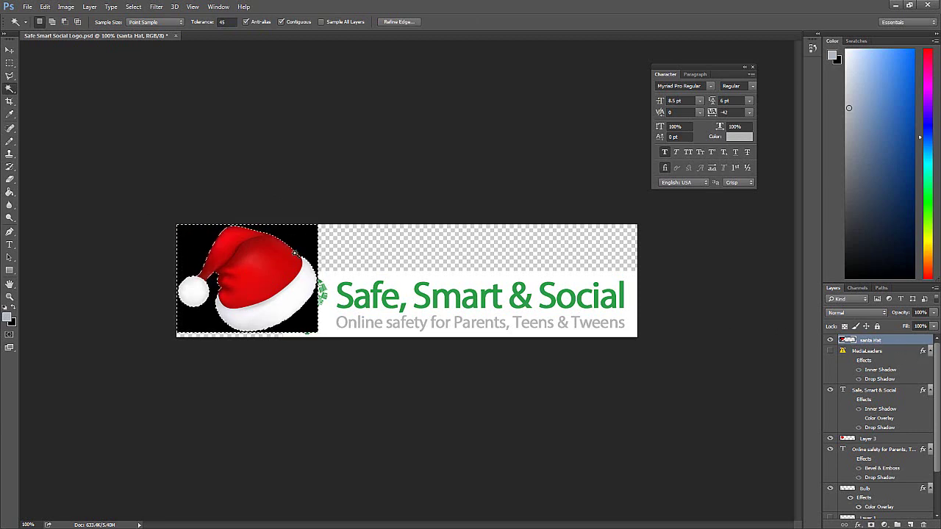
key("Delete")
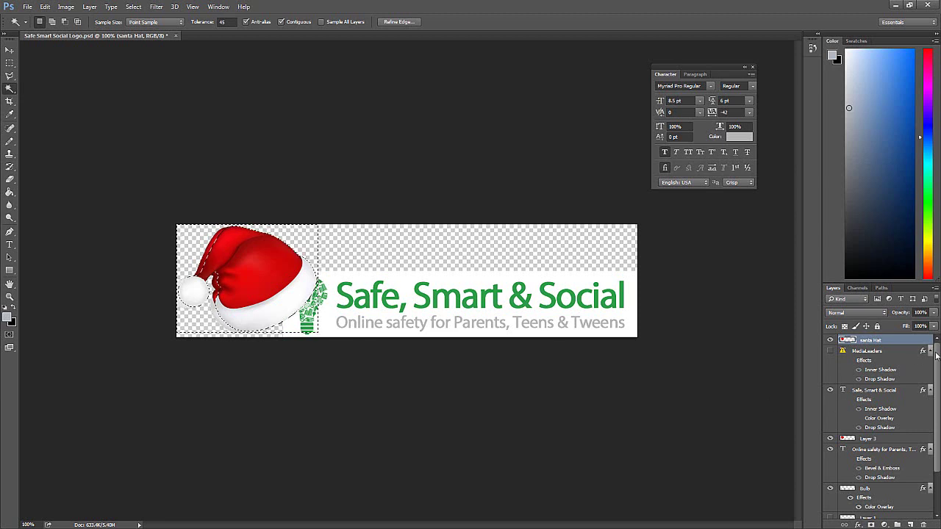
Hide Layer 3 and clear the selection, zooming to 200% to inspect the hat
scroll(939, 372, "down", 1)
scroll(882, 382, "down", 1)
scroll(882, 382, "up", 2)
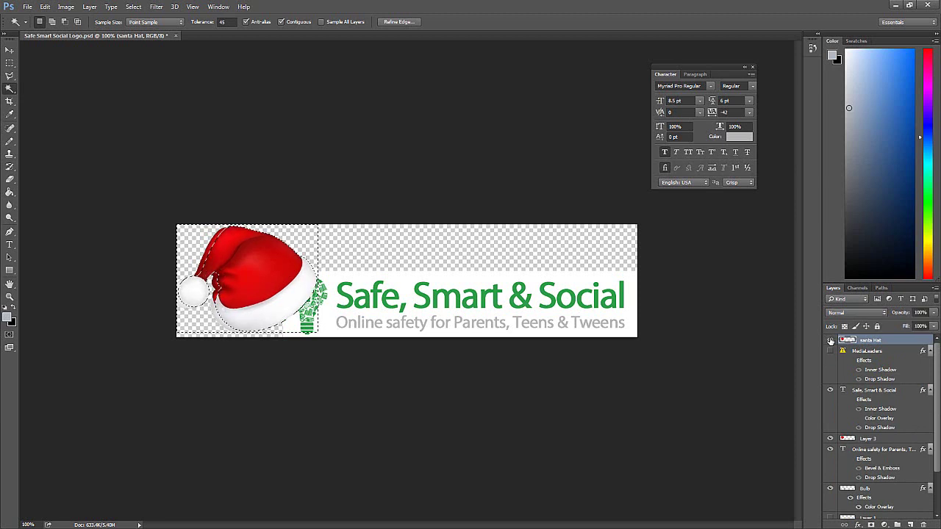
left_click(830, 438)
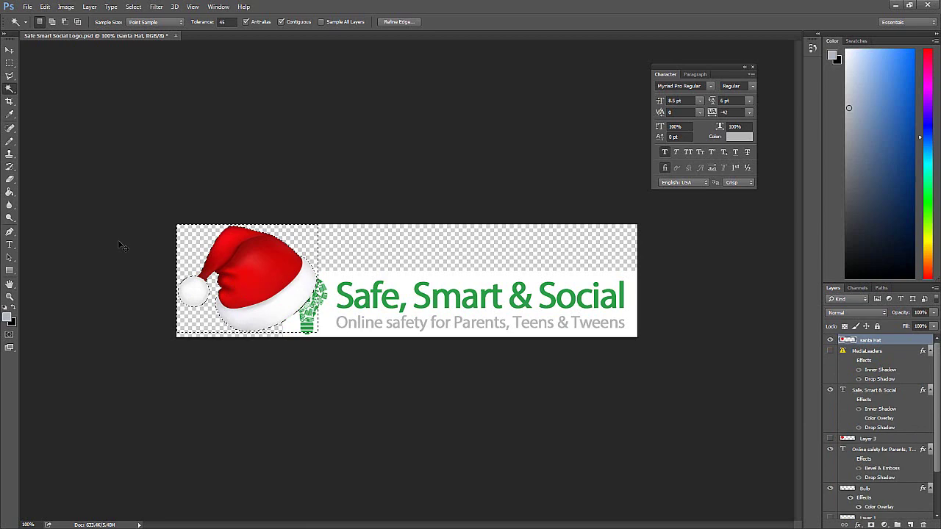
key("ctrl+d")
key("ctrl+plus")
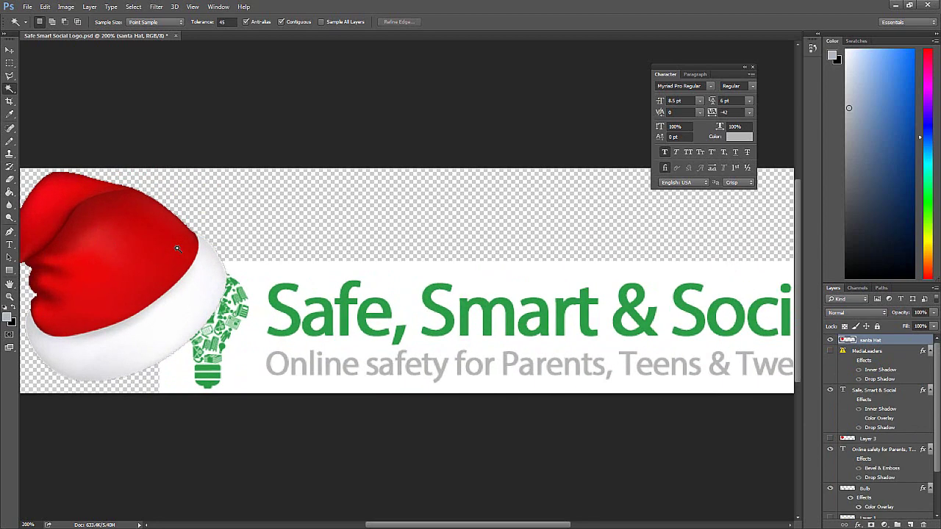
left_click(154, 280)
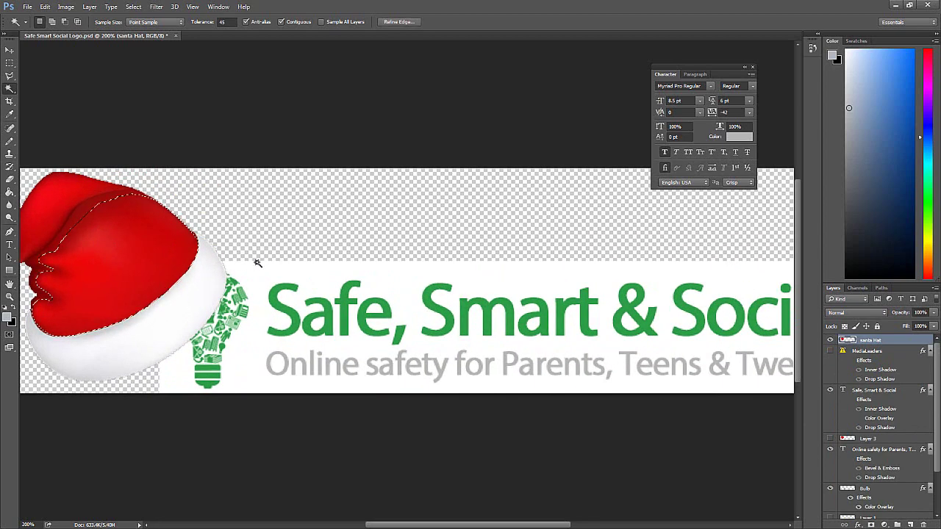
key("ctrl+d")
Move the santa hat toward the light bulb and scale it to about a third
left_click(10, 50)
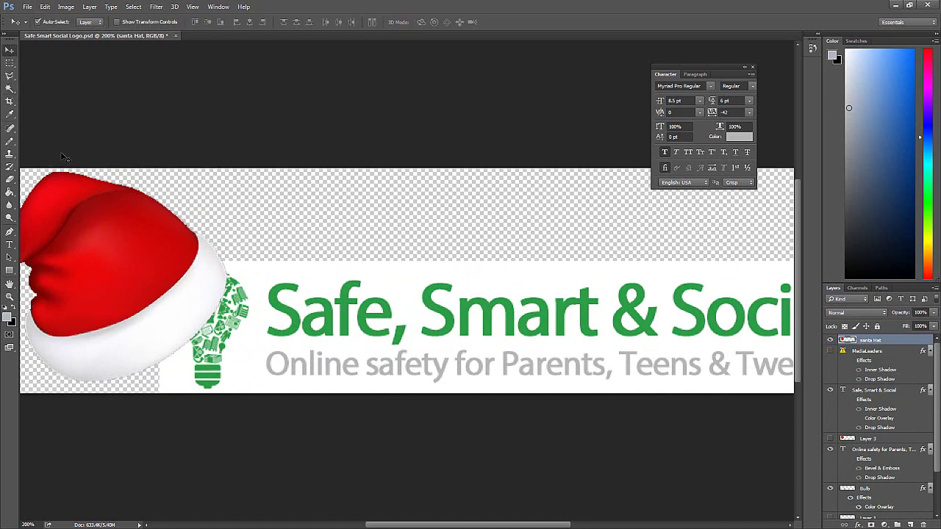
left_click_drag(100, 241, 234, 244)
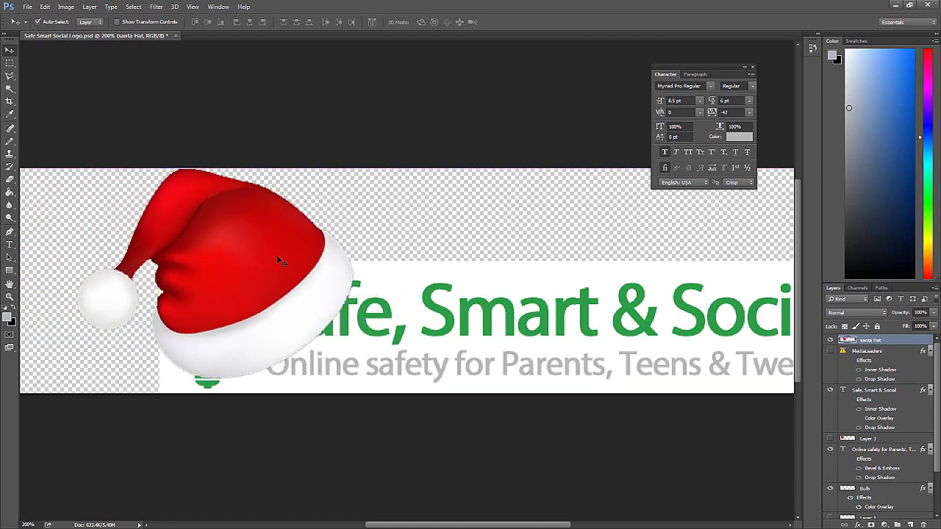
key("ctrl+minus")
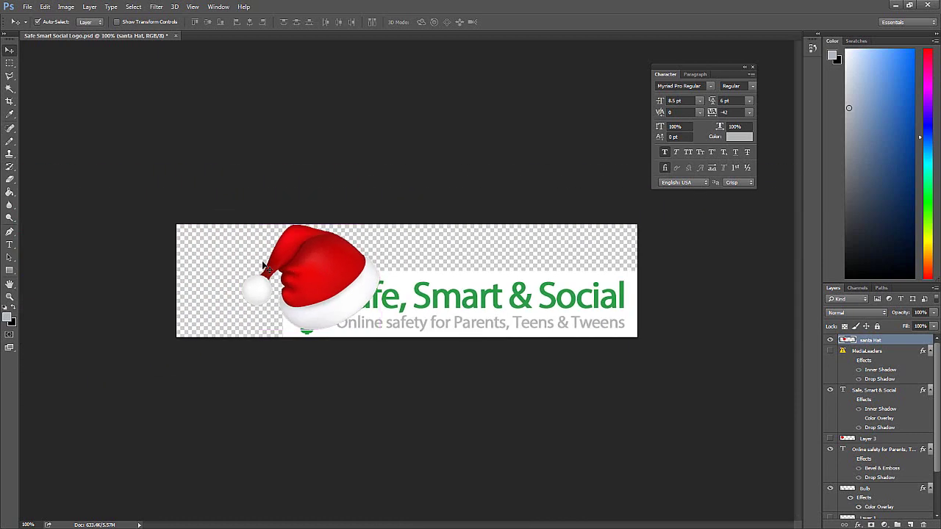
left_click_drag(276, 278, 286, 288)
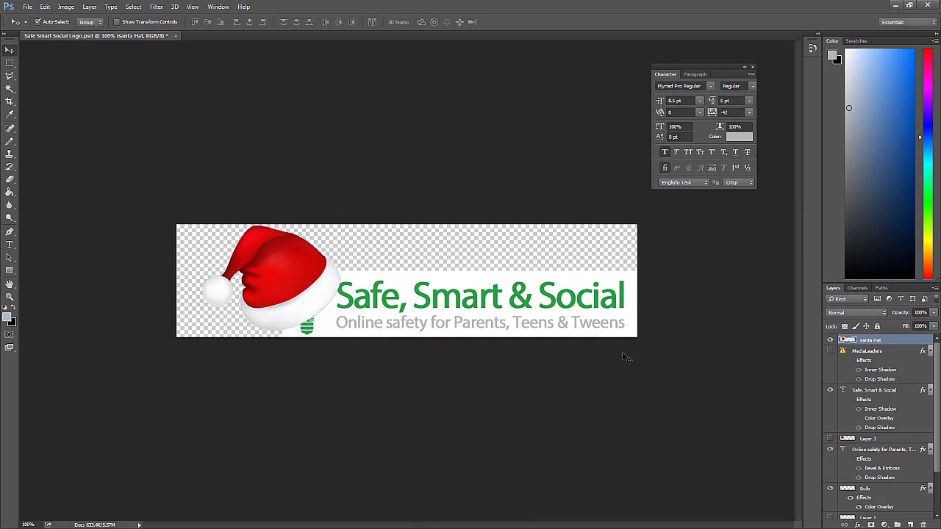
key("ctrl+t")
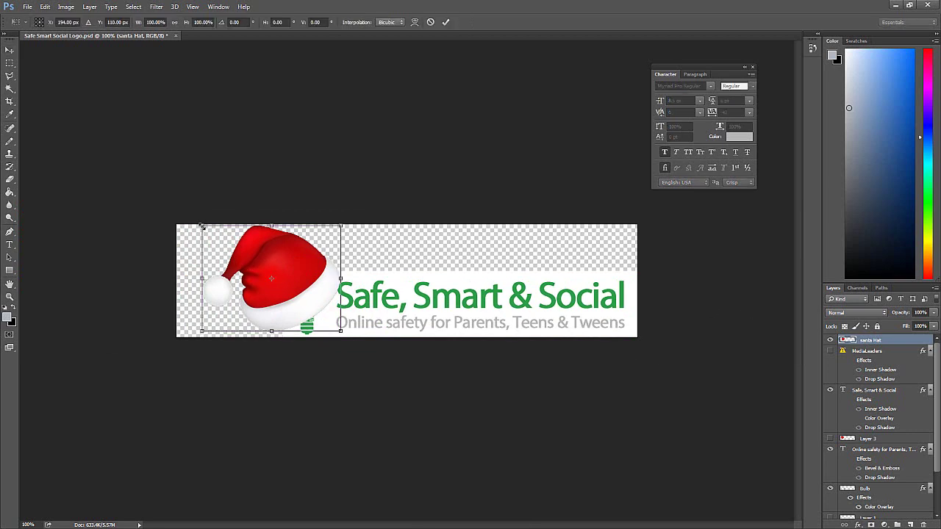
left_click_drag(201, 226, 261, 276)
left_click_drag(318, 304, 302, 271)
left_click_drag(244, 243, 279, 252)
mouse_move(306, 290)
left_mouse_down()
mouse_move(302, 282)
mouse_move(357, 291)
mouse_move(309, 290)
mouse_move(324, 256)
mouse_move(310, 295)
mouse_move(306, 288)
left_mouse_up()
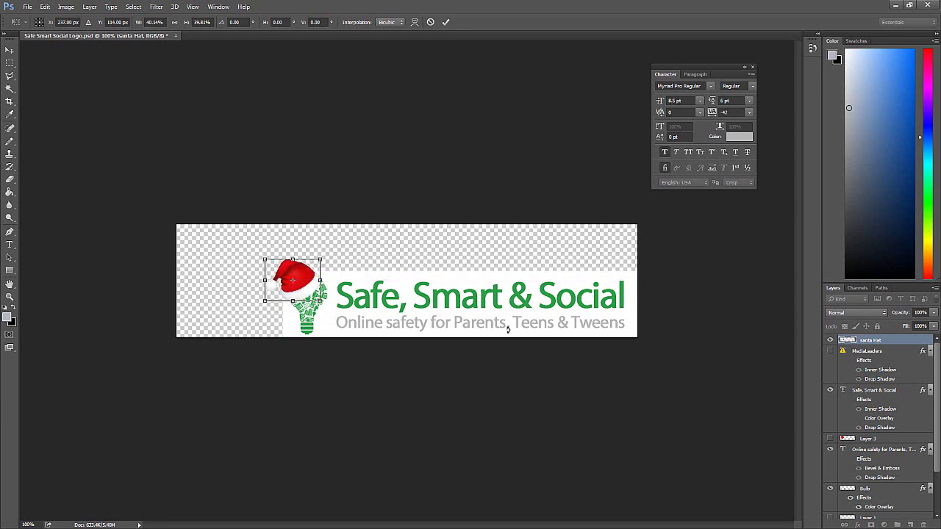
Nudge the hat into place, try a 27% size, and commit the transform
key("Up")
key("Up")
key("Up")
key("Up")
key("Up")
key("Up")
key("Down")
key("Down")
key("Down")
key("Down")
key("Down")
key("Down")
key("Down")
key("Down")
key("Down")
key("Down")
key("Down")
key("Down")
key("Down")
key("Down")
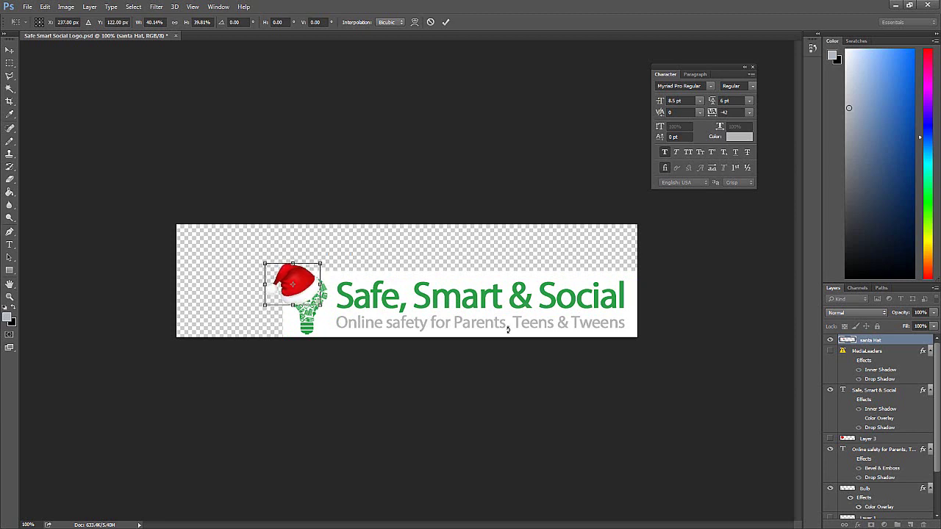
key("Up")
key("Up")
key("Up")
key("Up")
key("Up")
key("Up")
key("Up")
key("Up")
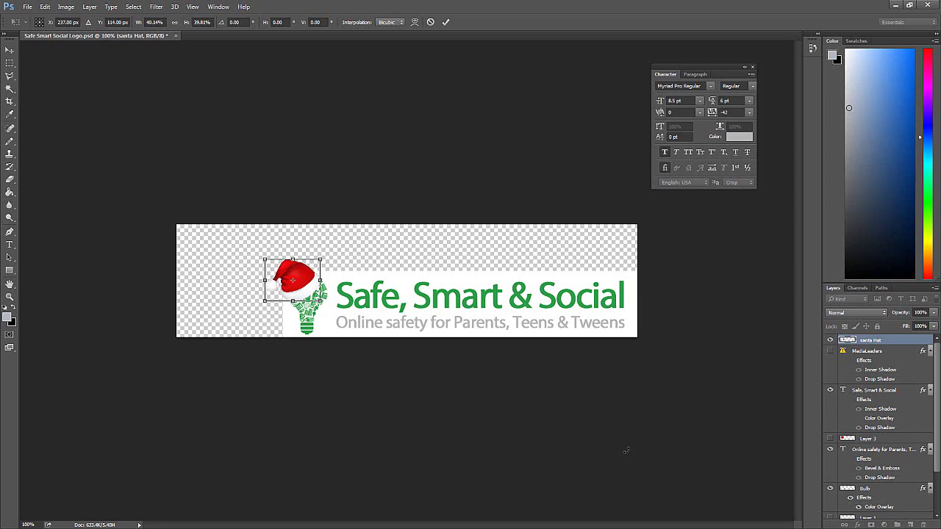
key("Up")
left_click_drag(264, 300, 303, 292)
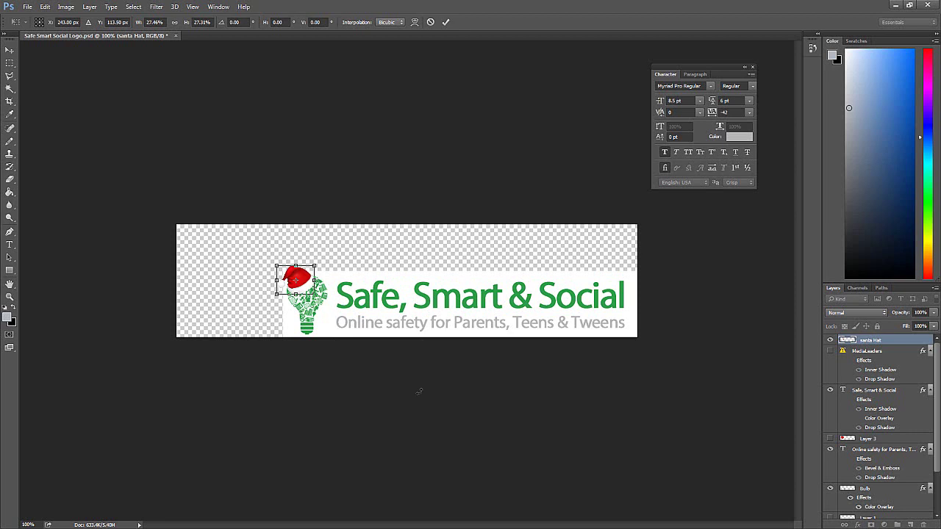
key("ctrl+z")
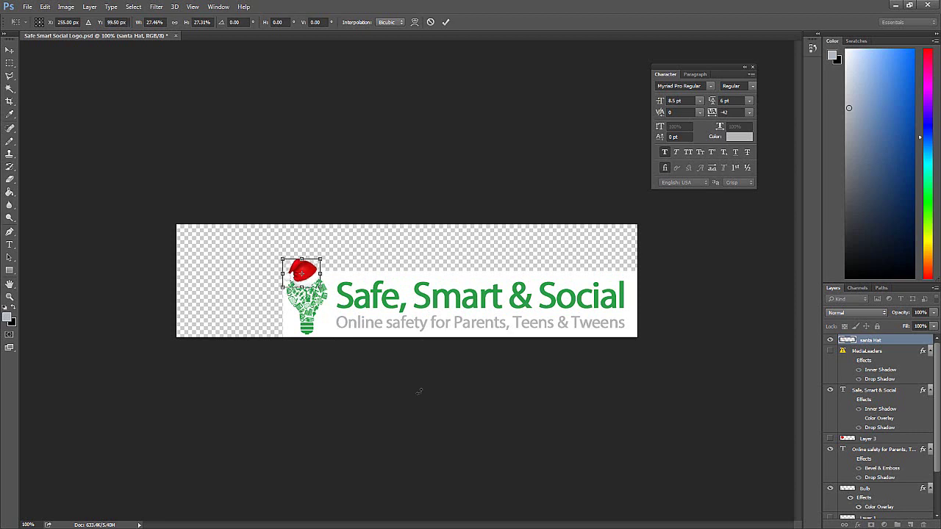
key("ctrl+z")
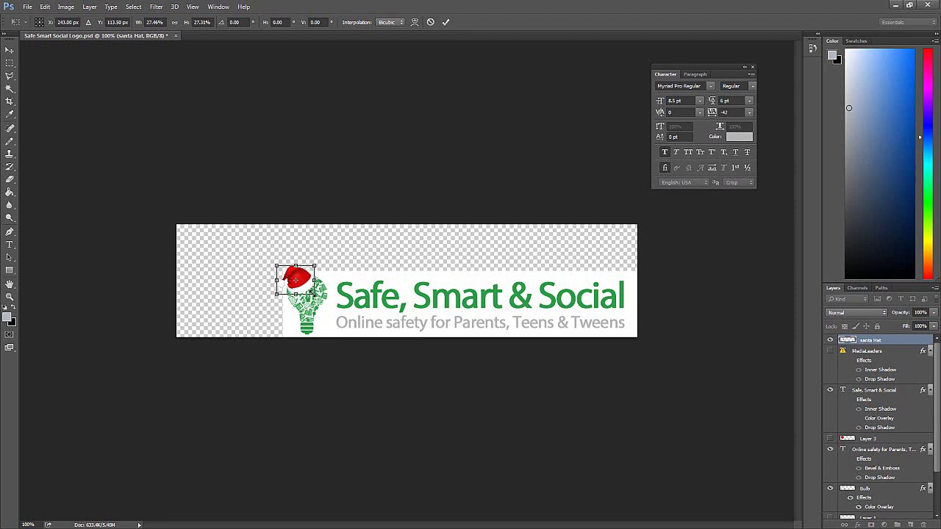
key("Return")
left_click_drag(314, 292, 301, 283)
Revert the hat, rescale it to about 36%, and seat it atop the bulb
key("ctrl+alt+z")
key("ctrl+alt+z")
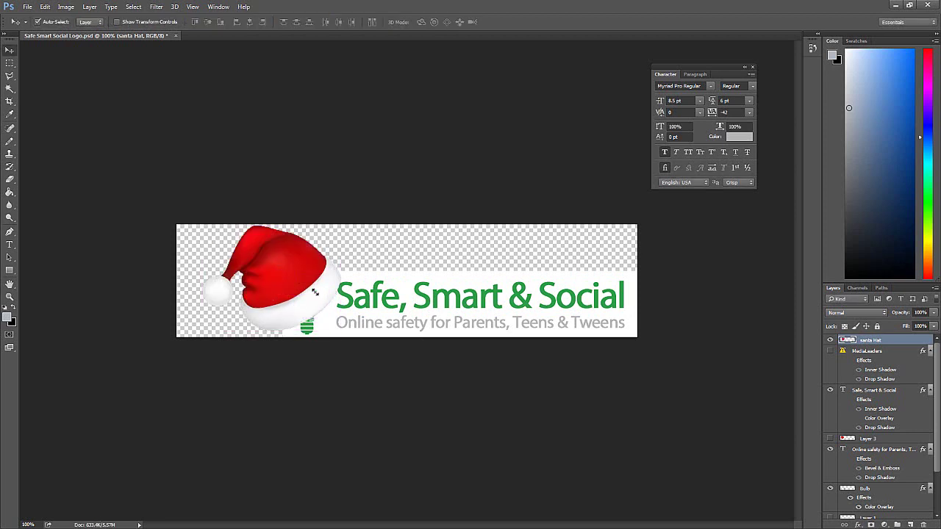
key("ctrl+t")
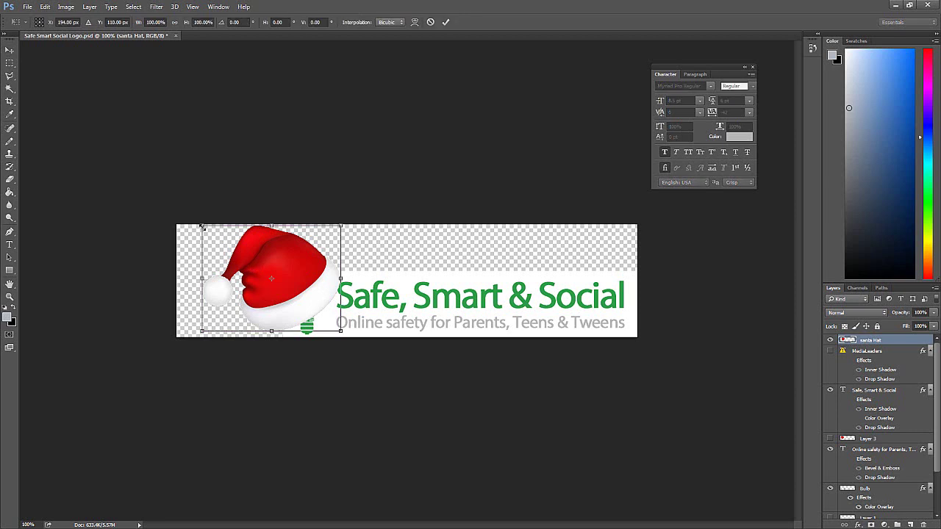
left_click_drag(202, 226, 263, 265)
left_click_drag(315, 317, 300, 288)
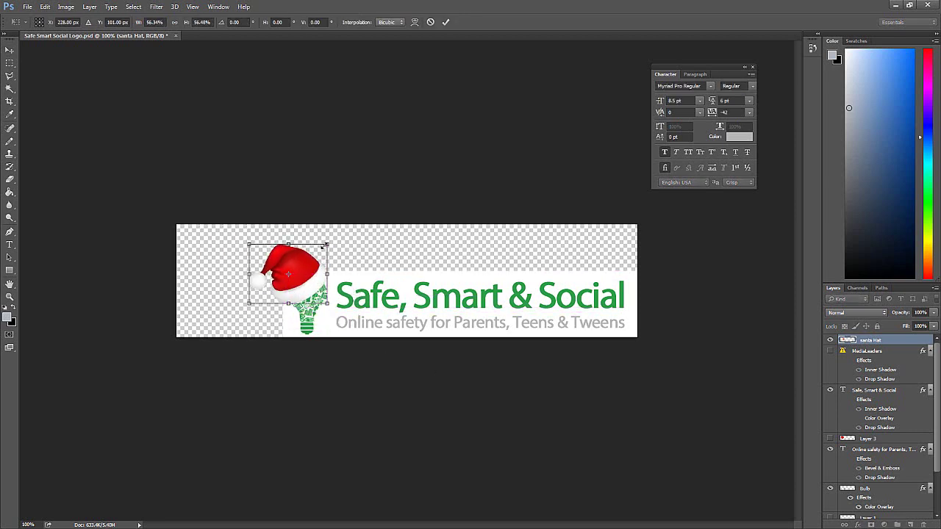
mouse_move(324, 246)
left_mouse_down()
mouse_move(298, 266)
mouse_move(307, 291)
mouse_move(322, 260)
left_mouse_up()
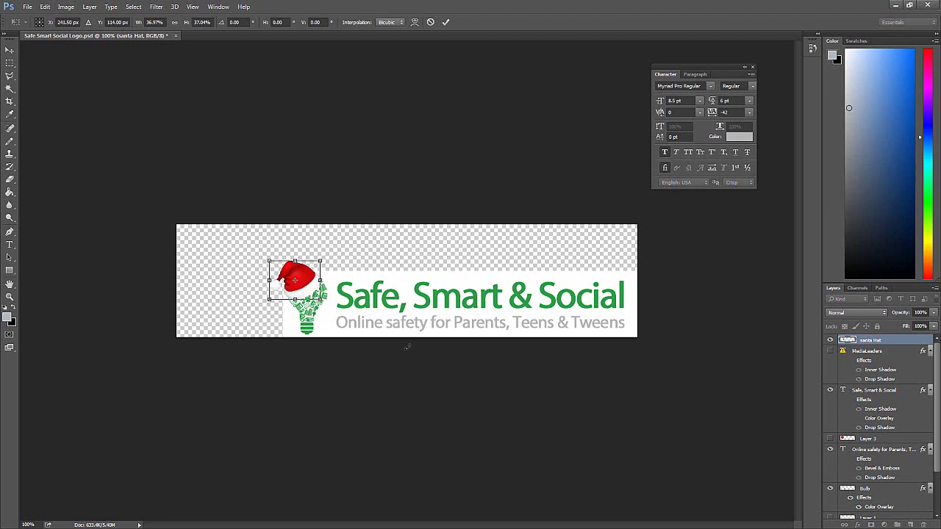
key("Return")
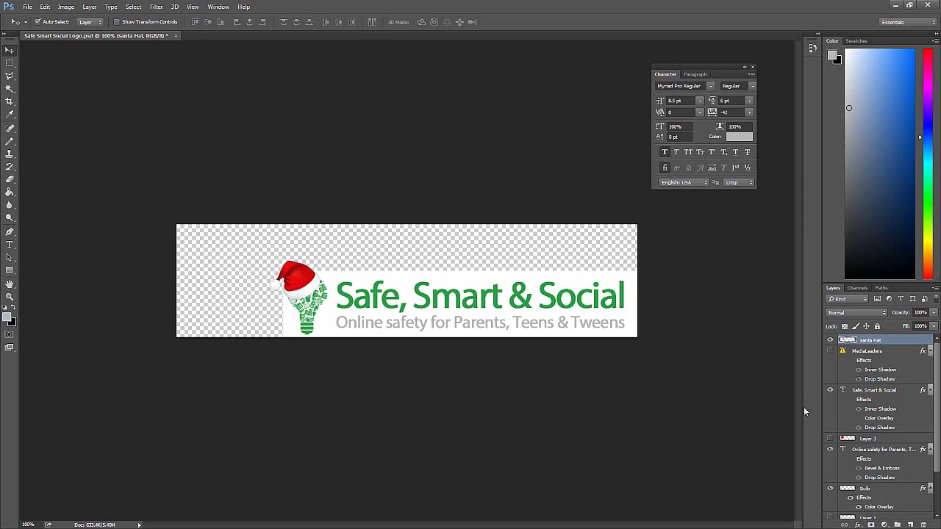
Rename Layer 2 to Background
scroll(930, 399, "down", 5)
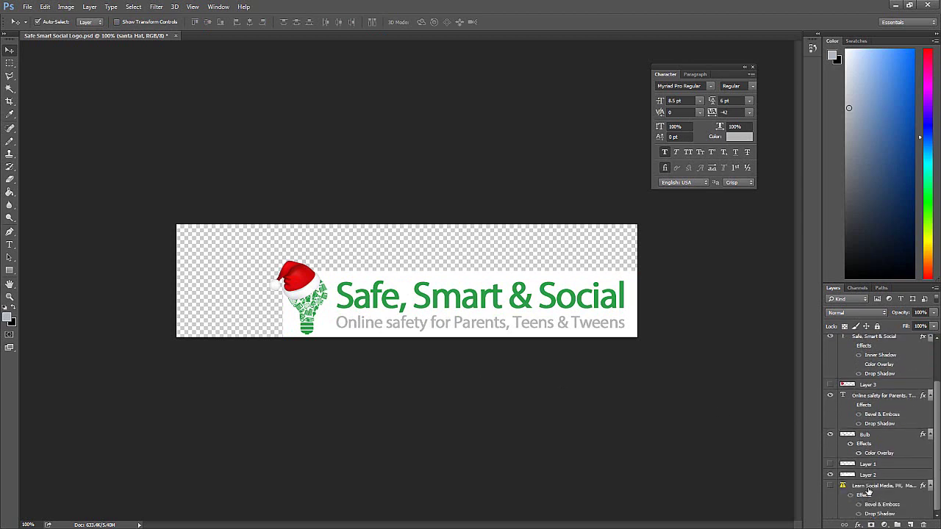
left_click(869, 476)
double_click(868, 475)
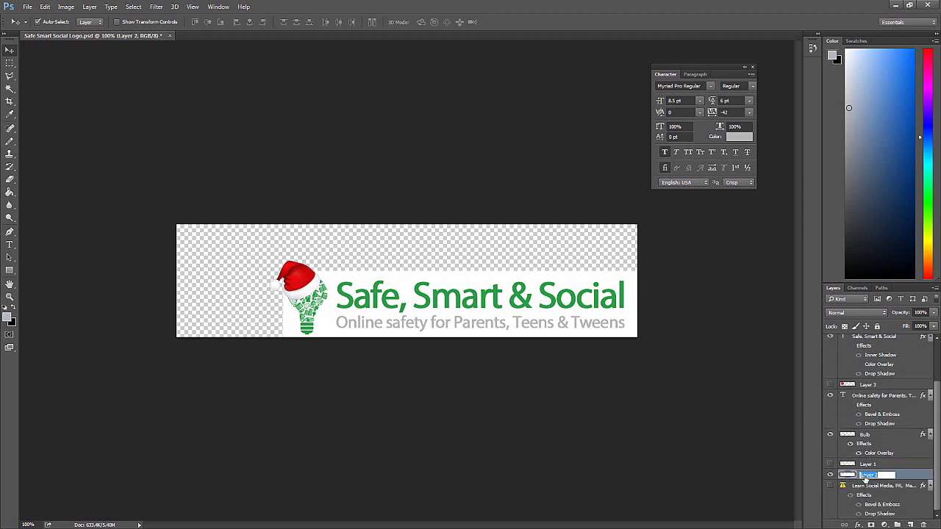
type("Background")
key("Return")
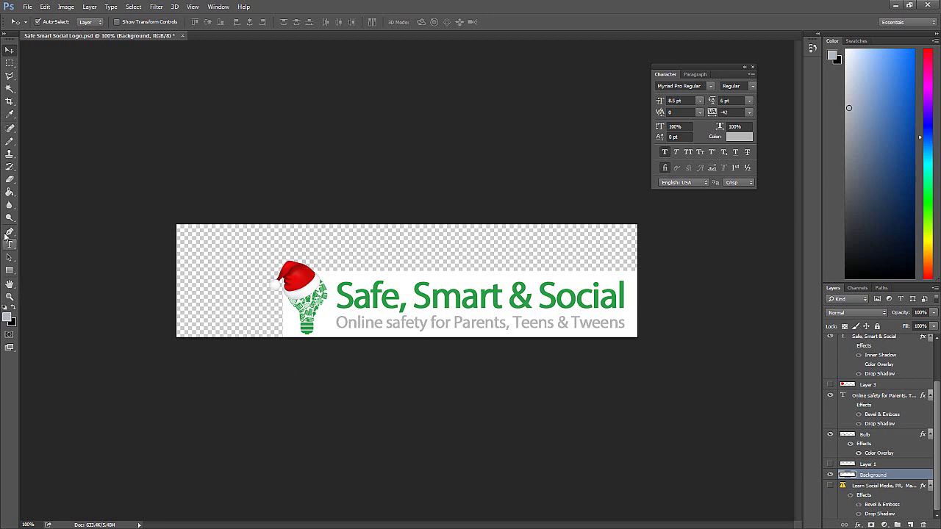
Try a grey-blue Paint Bucket fill on the empty canvas, then undo it
left_click(10, 193)
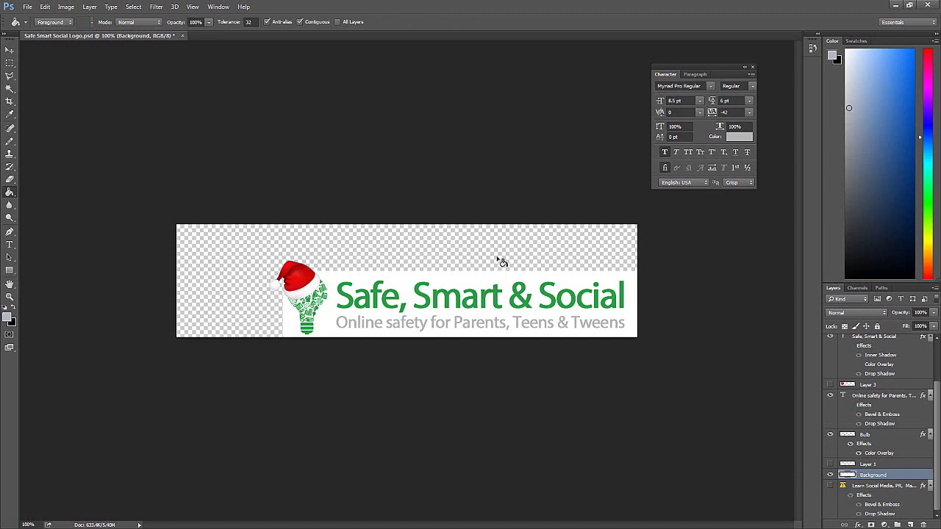
left_click(462, 244)
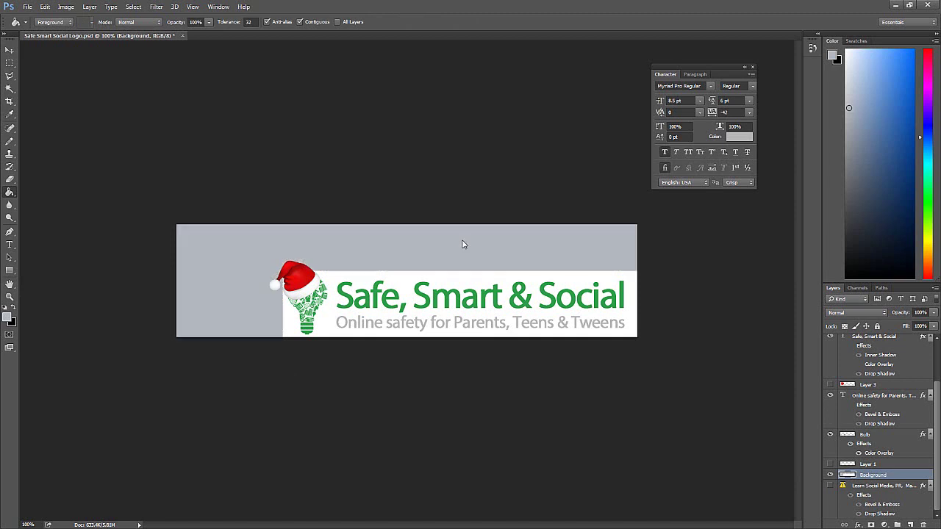
key("ctrl+z")
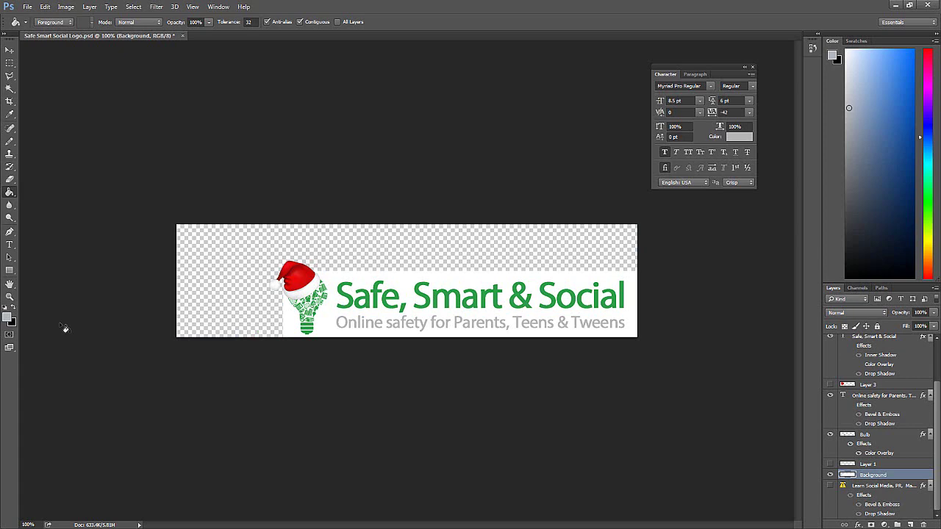
Set the foreground colour to white #ffffff, sampling white with the Eyedropper
left_click(9, 321)
left_click(396, 228)
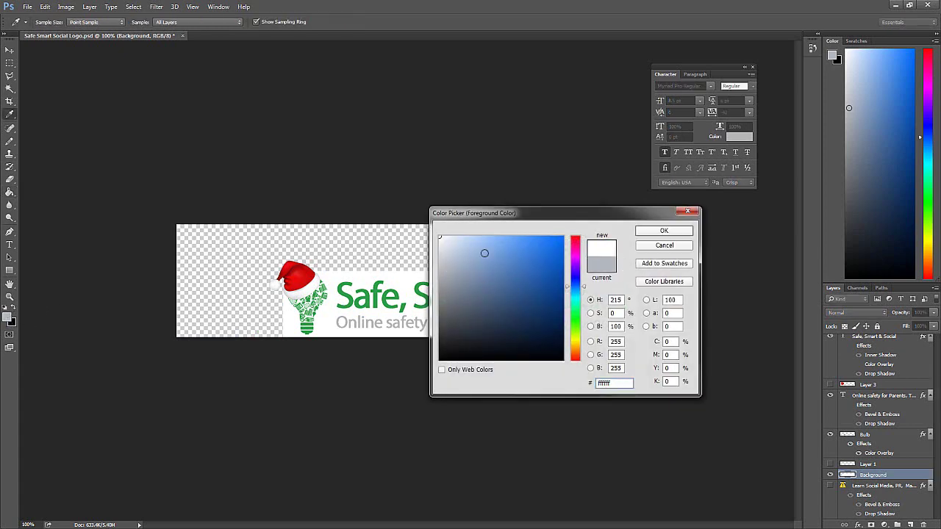
left_click(663, 231)
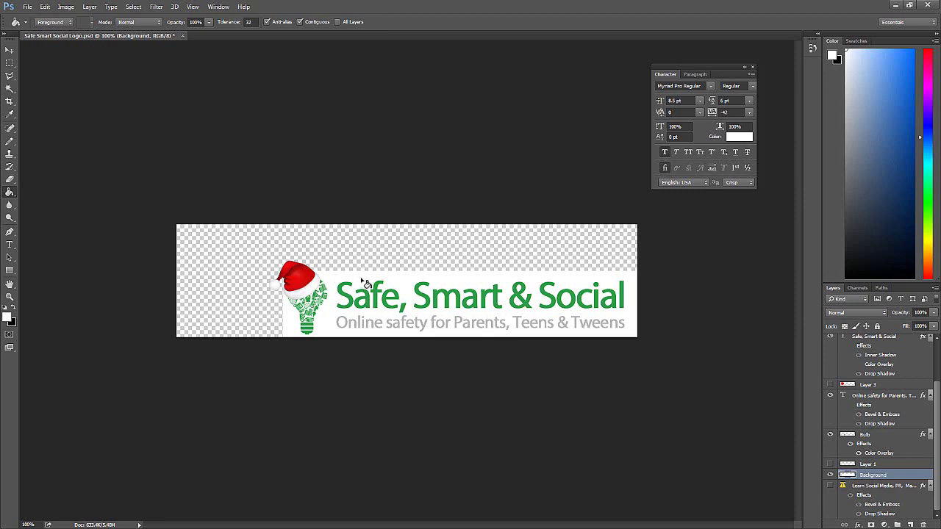
key("i")
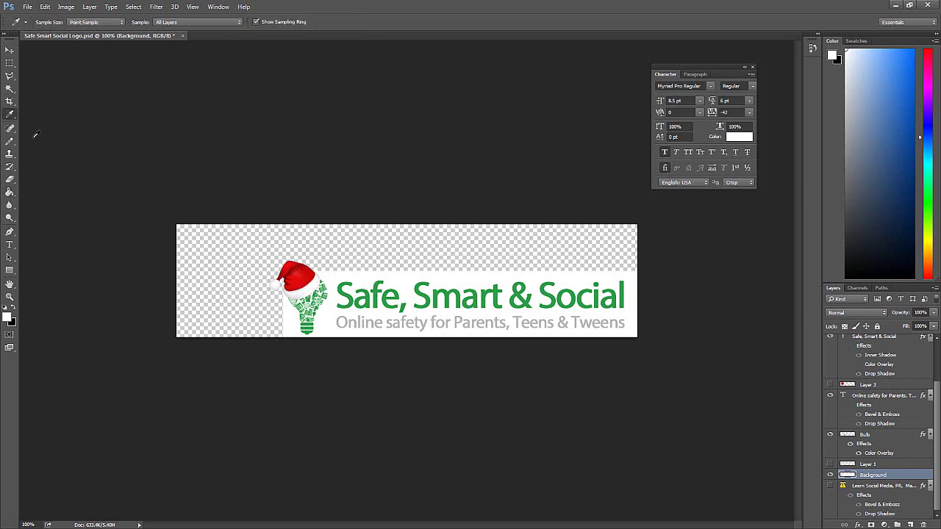
left_click(11, 116)
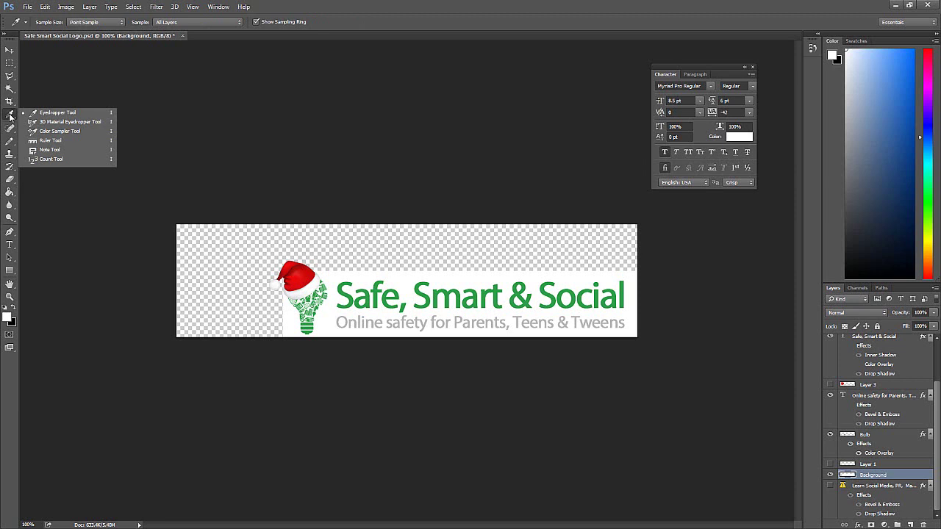
left_click(61, 112)
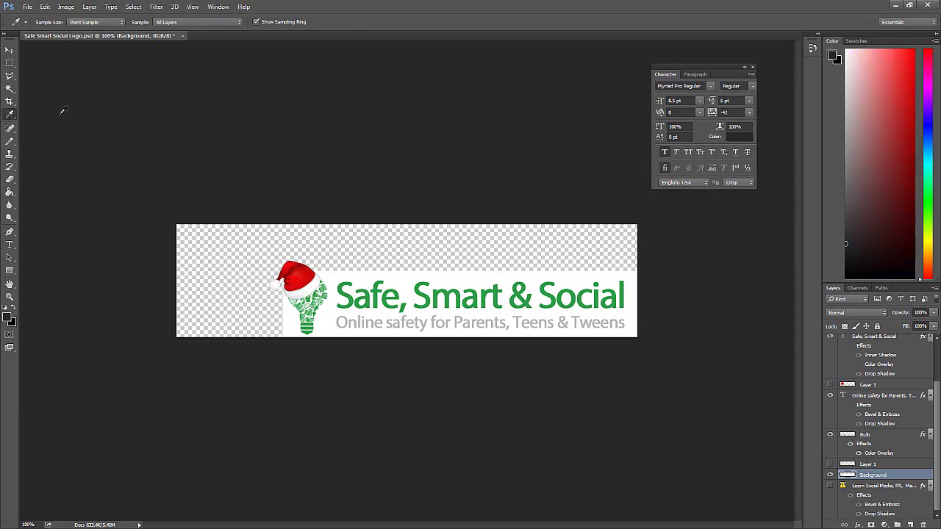
left_click(408, 280)
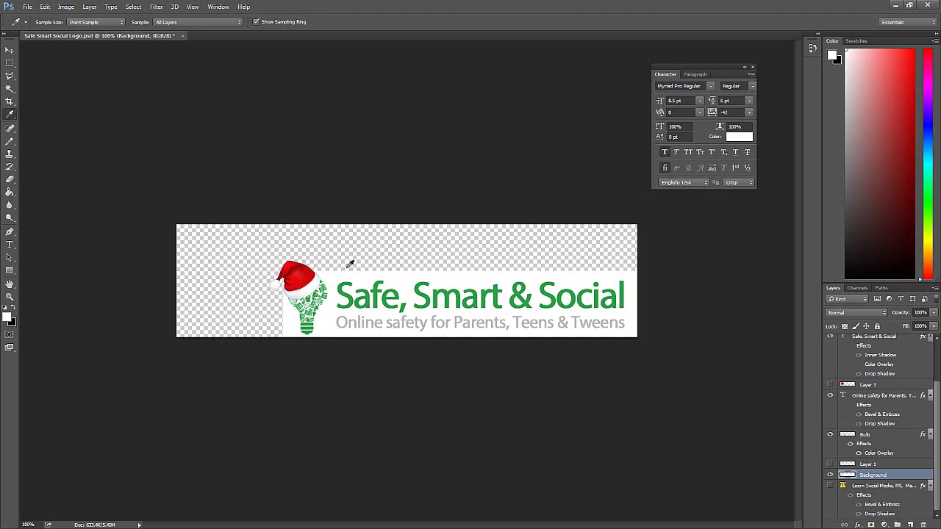
Fill the transparent canvas area around the logo with white using the Paint Bucket
key("g")
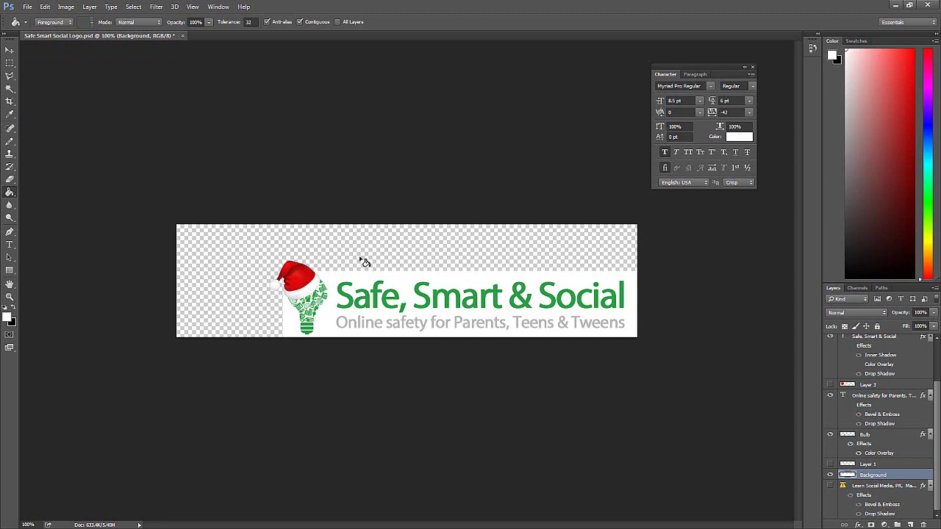
left_click(360, 255)
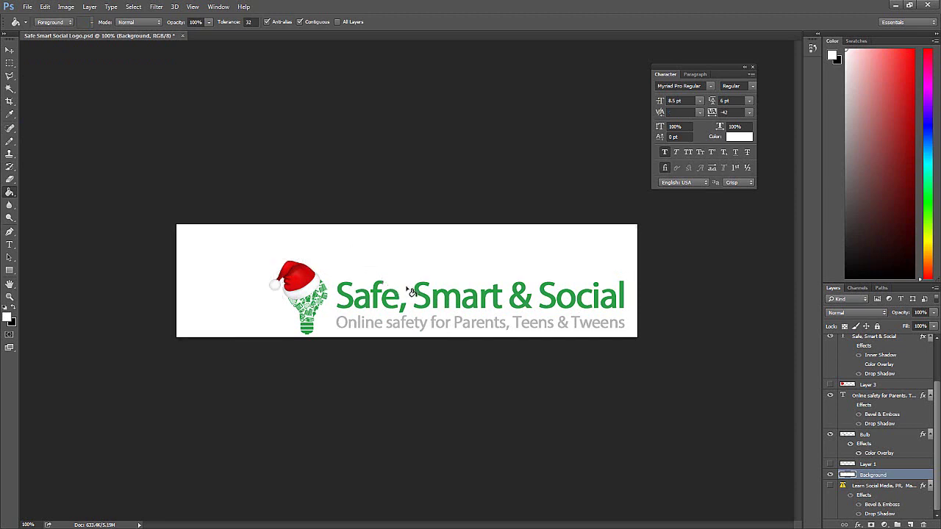
key("i")
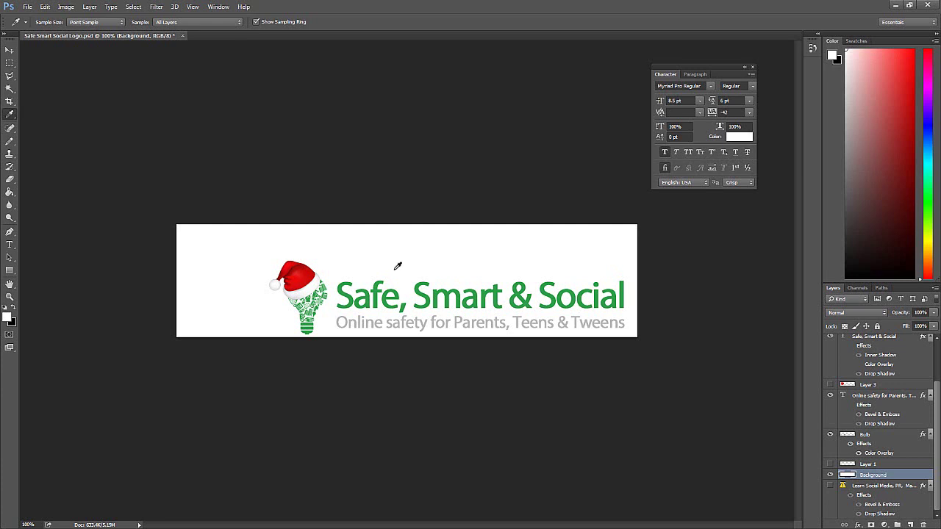
key("g")
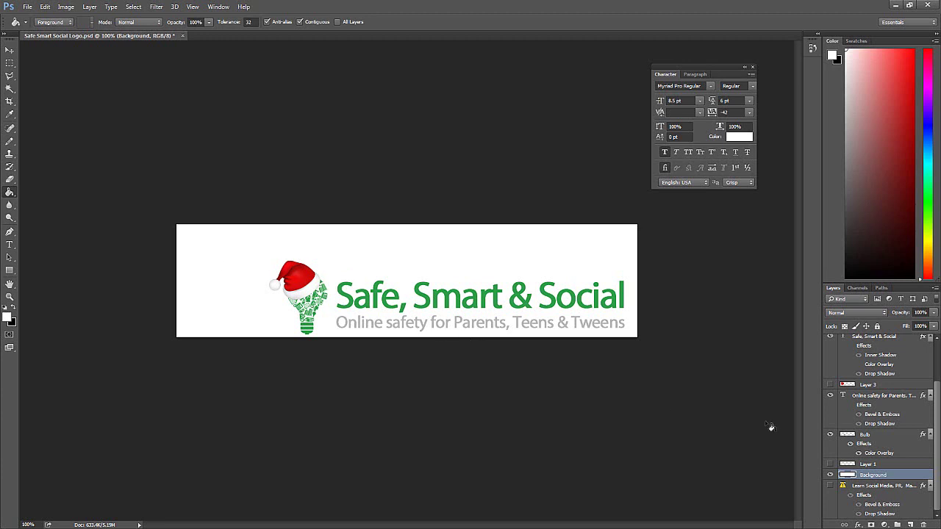
Move Layer 3 lower in the layer stack
left_click_drag(932, 416, 937, 371)
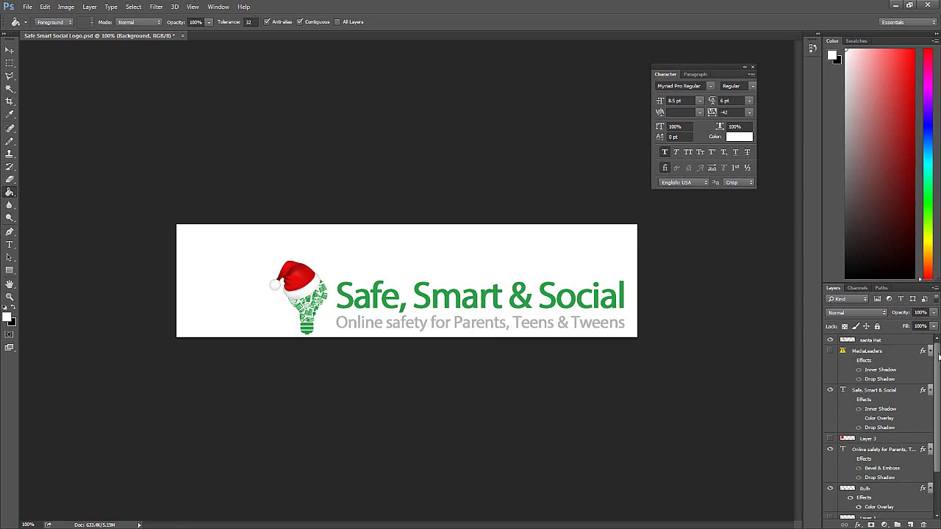
left_click(875, 439)
left_click_drag(867, 439, 924, 525)
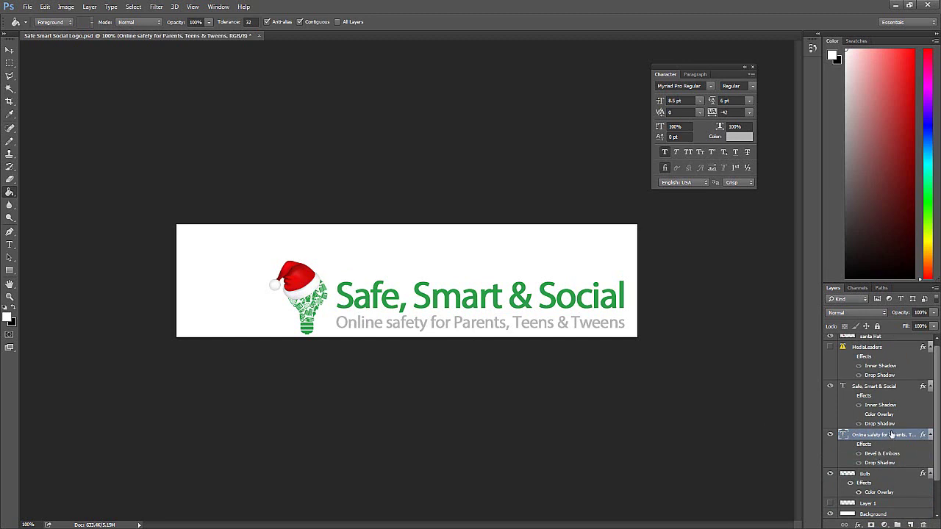
Select both text layers, Bulb and santa Hat, and load their combined outlines as a selection
left_click(875, 388)
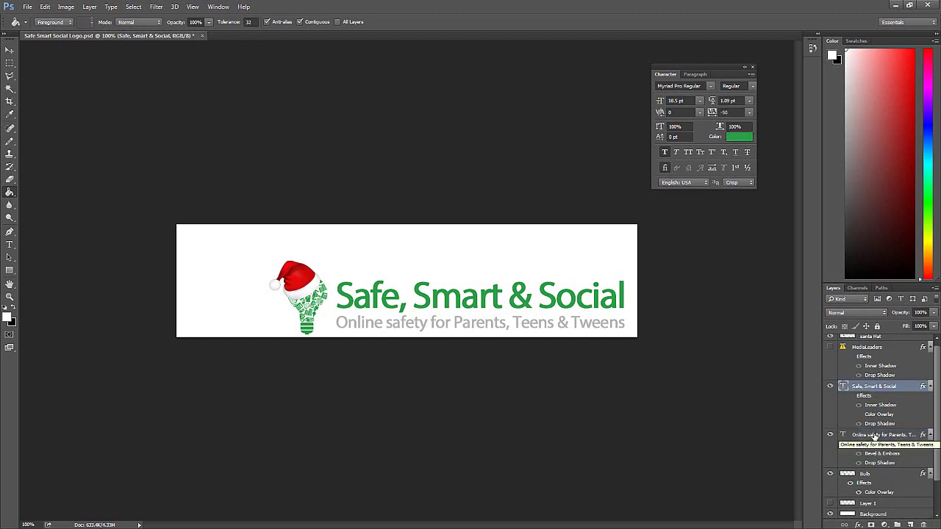
left_click(875, 436, "shift")
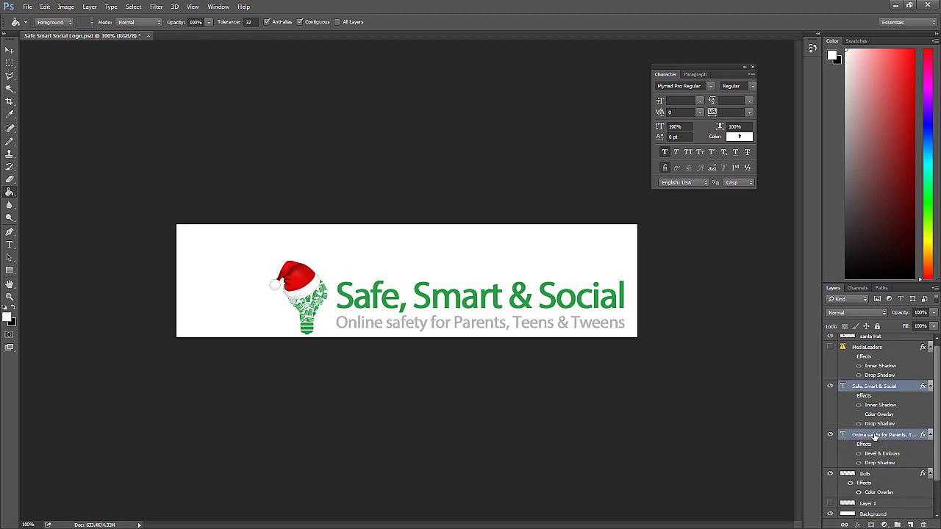
left_click(878, 475, "shift")
scroll(879, 474, "up", 1)
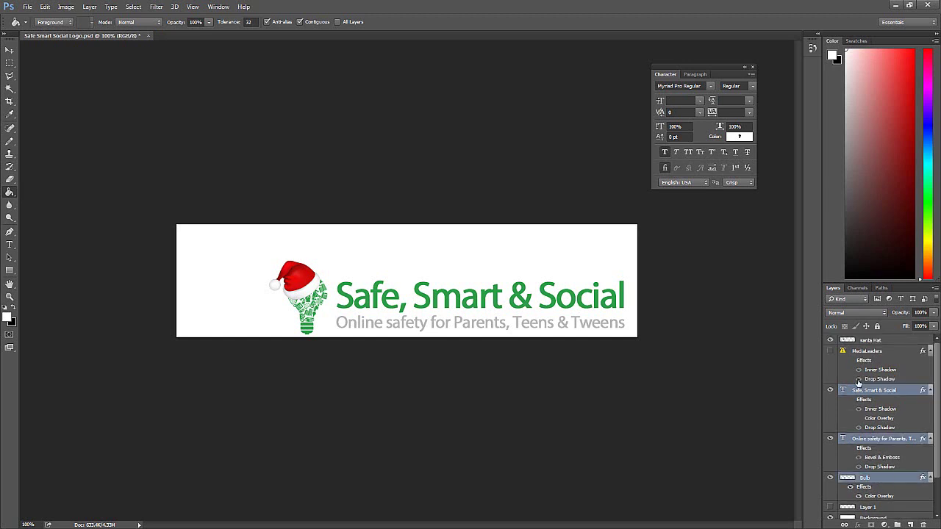
left_click(873, 341, "shift")
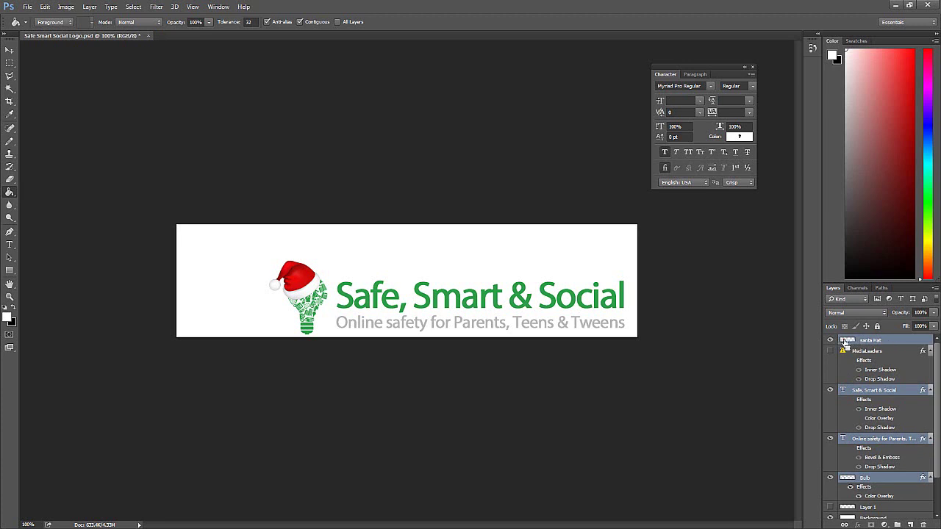
left_click(844, 391, "ctrl")
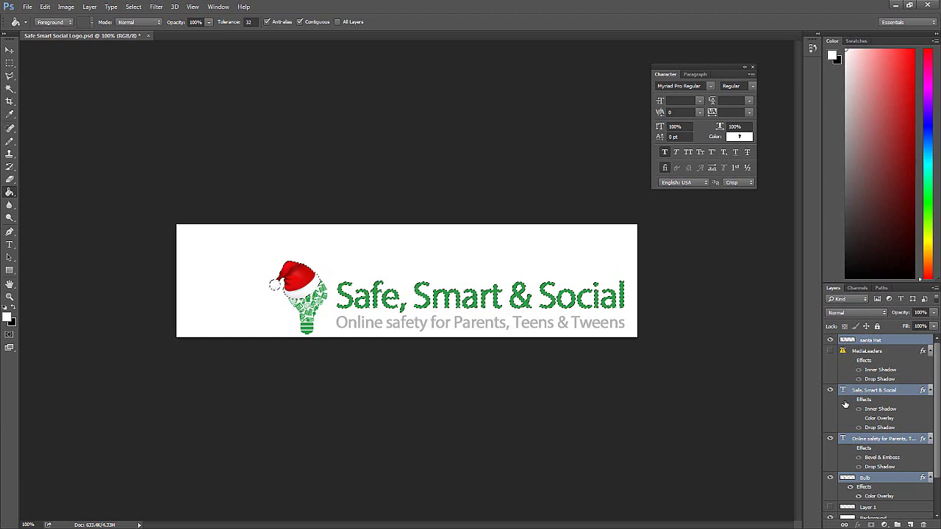
left_click(844, 440, "ctrl+shift")
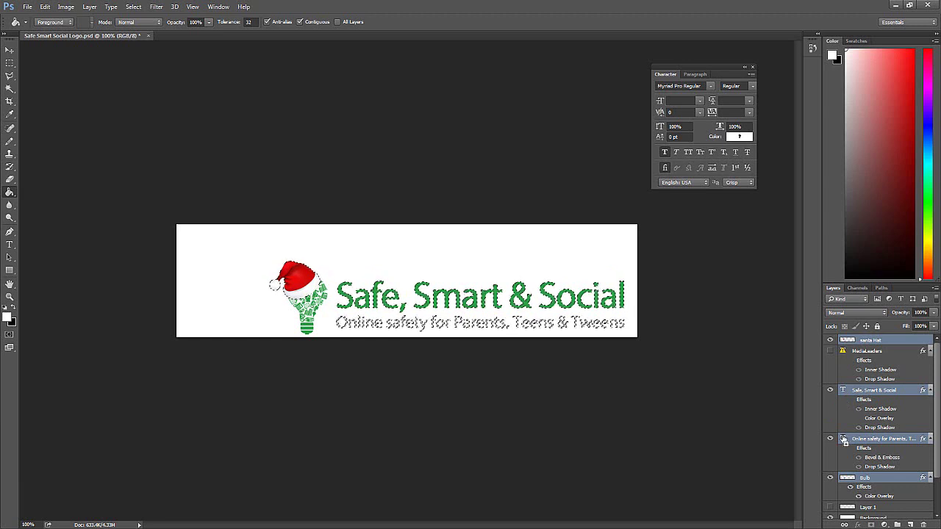
left_click(848, 478, "ctrl+shift")
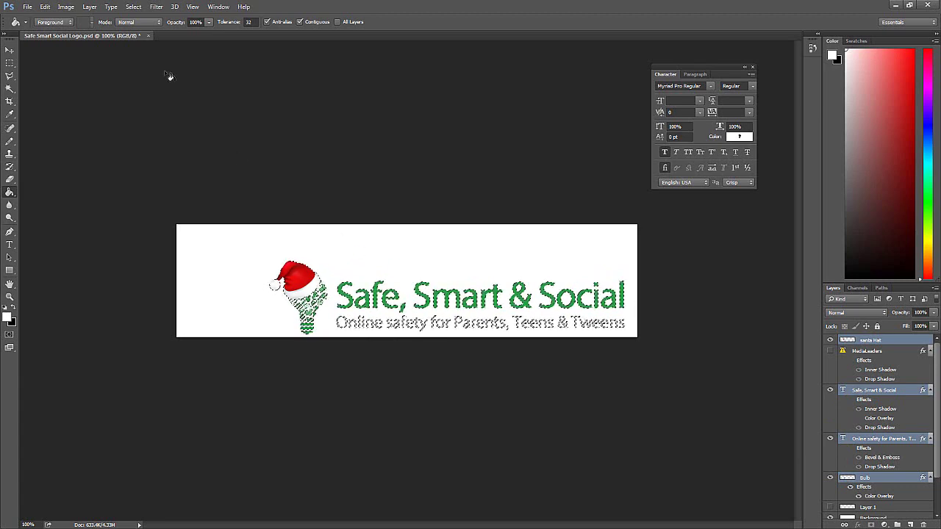
left_click(64, 7)
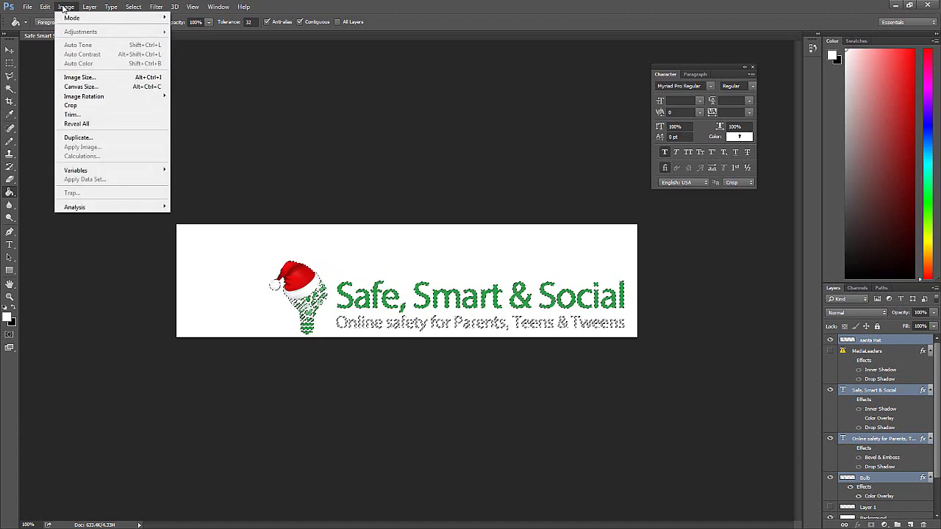
left_click(70, 107)
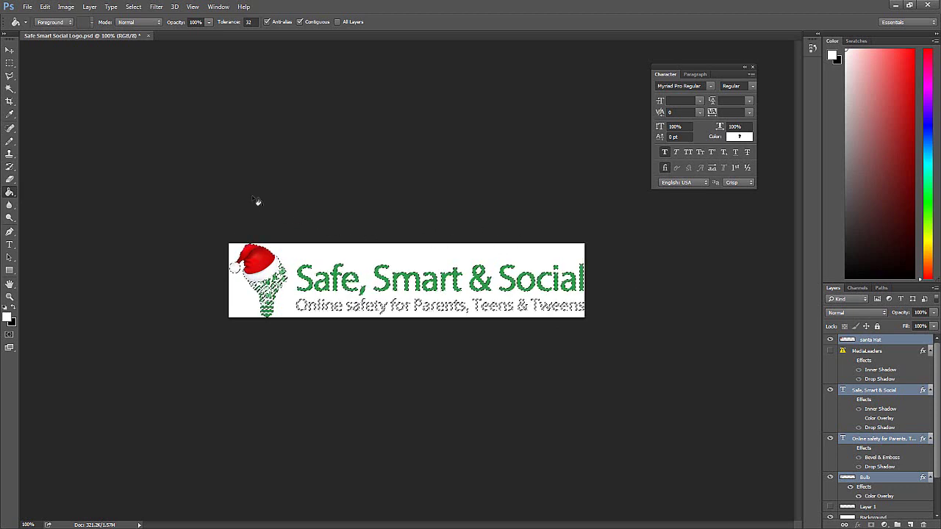
key("ctrl+d")
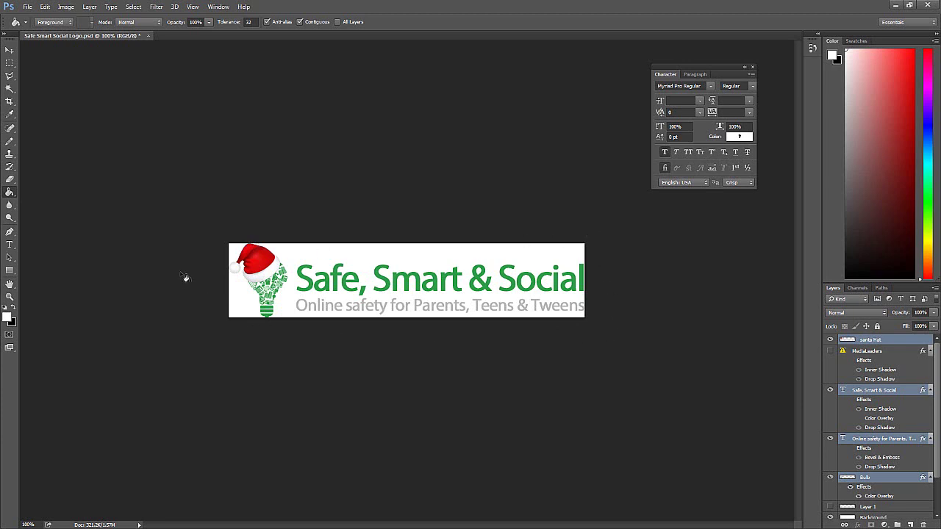
key("ctrl+shift+d")
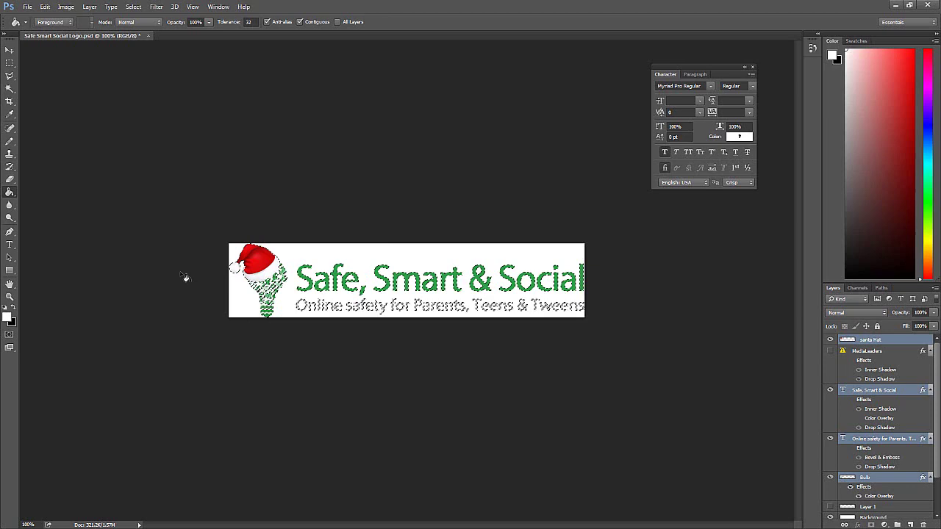
key("ctrl+alt+z")
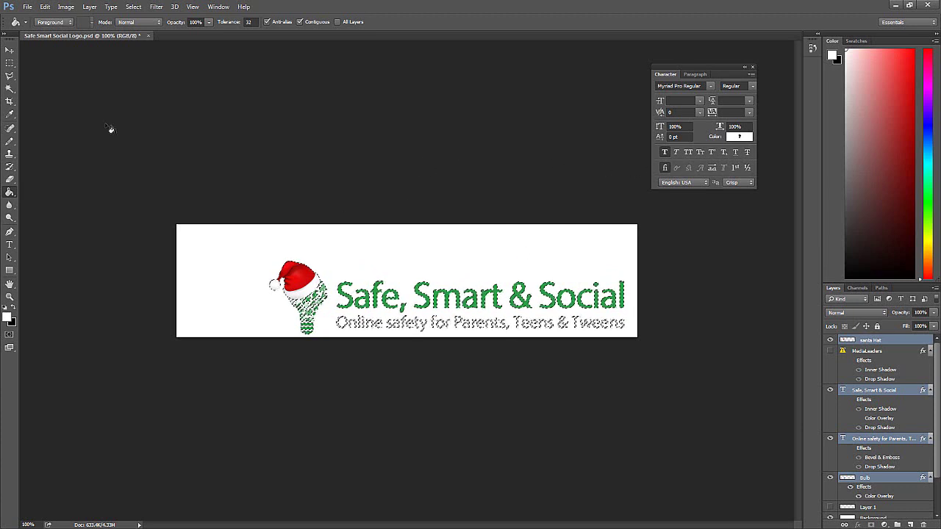
Draw a rectangular selection around the santa-hatted bulb and text, then crop the canvas to it
left_click(10, 64)
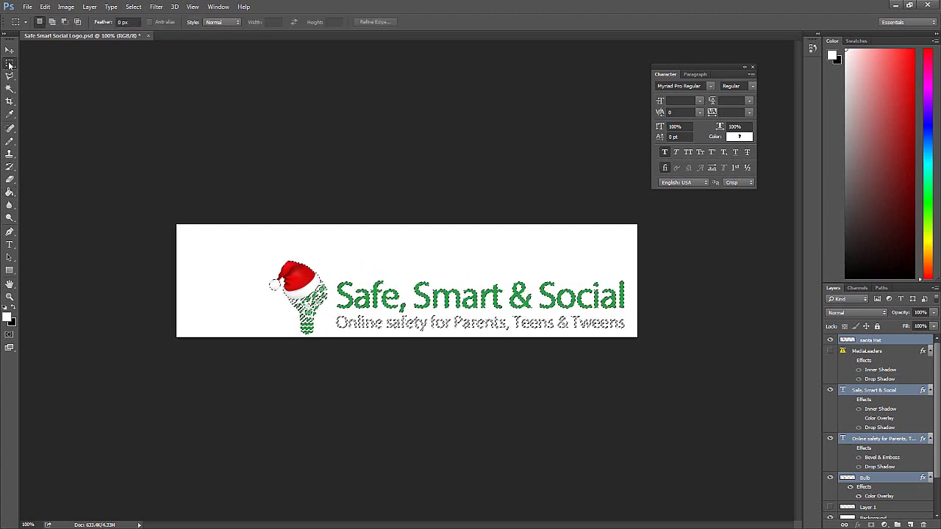
right_click(9, 64)
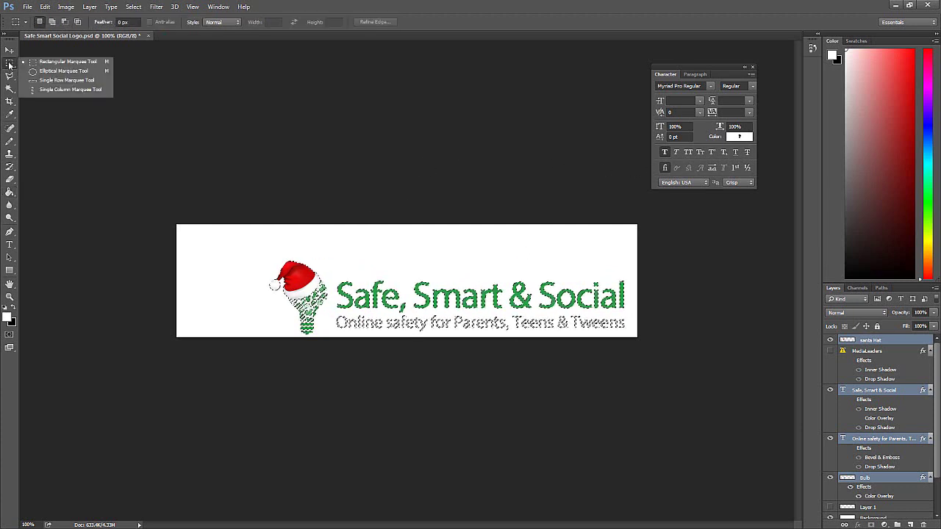
left_click(63, 65)
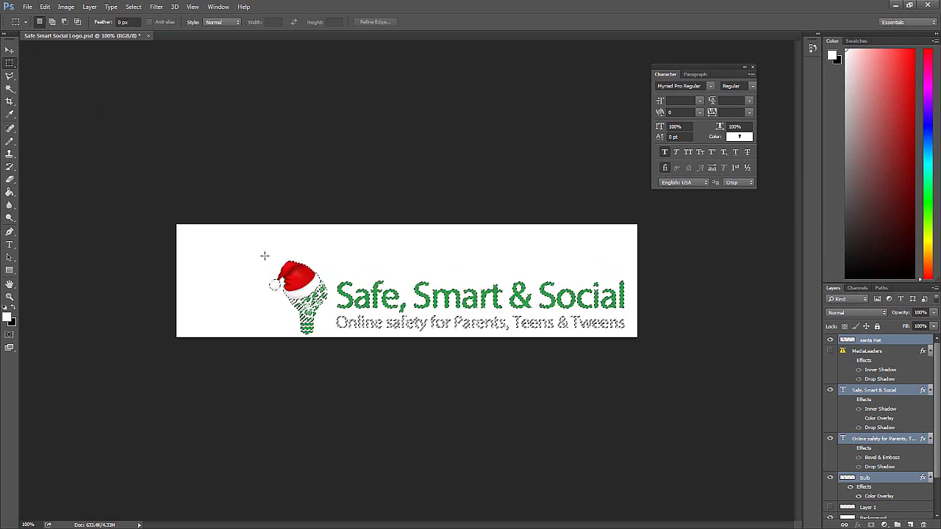
left_click_drag(263, 255, 630, 337)
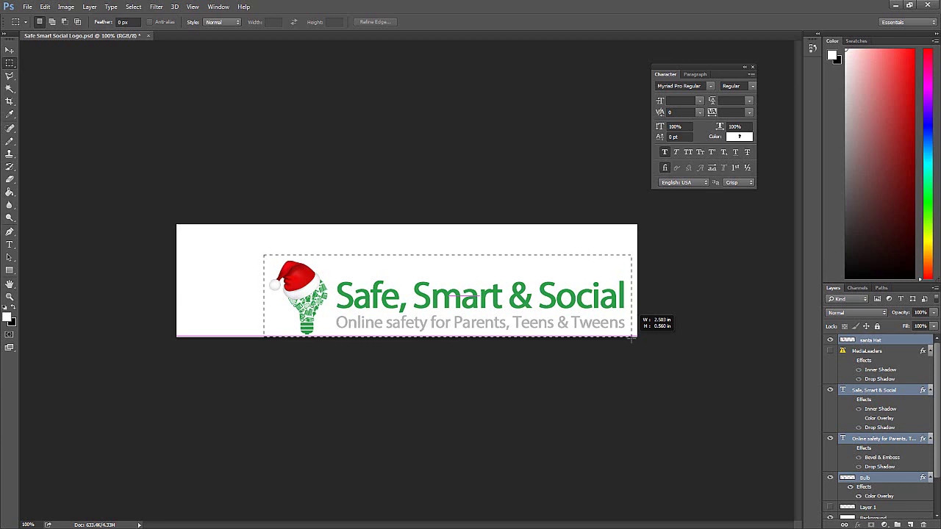
left_click_drag(631, 338, 630, 340)
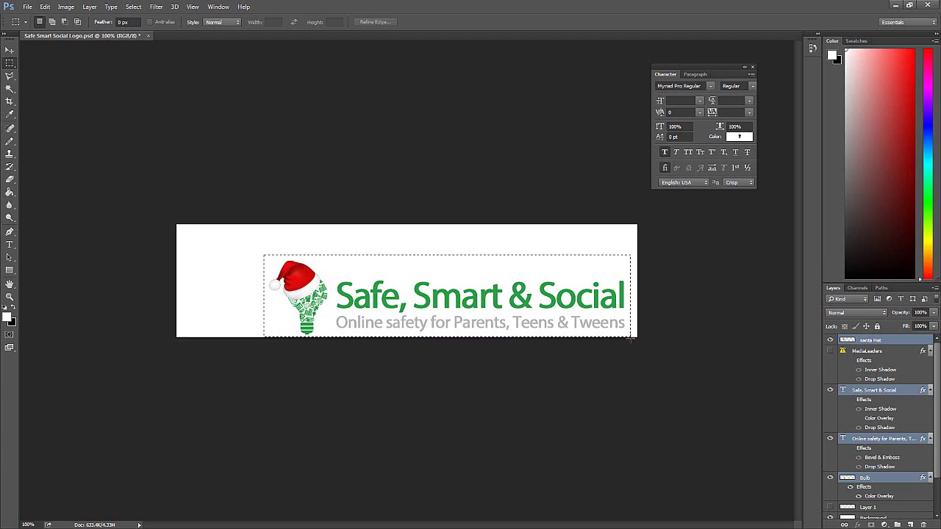
left_click(66, 7)
left_click(74, 105)
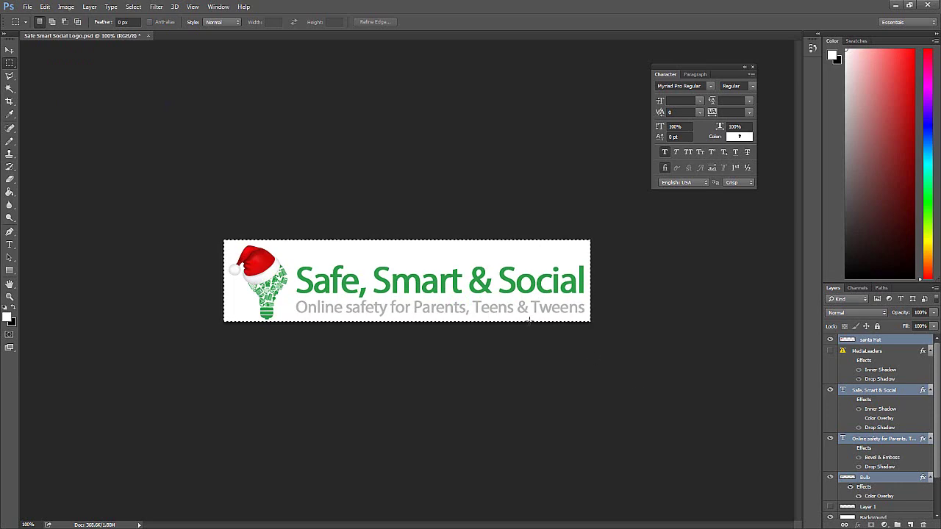
Save the cropped logo as 'Safe Smart Social Holiday Logo.psd' in the Logo & Graphics folder
left_click(8, 51)
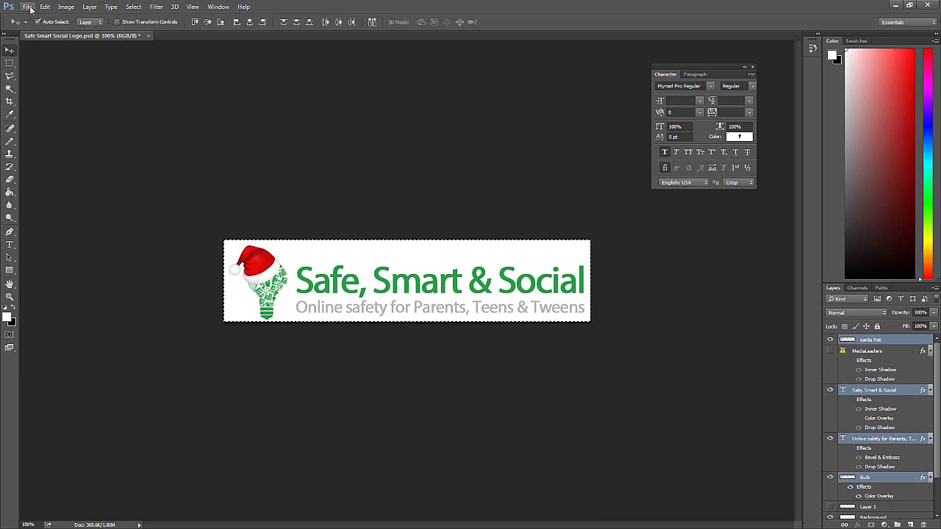
left_click(27, 7)
left_click(50, 115)
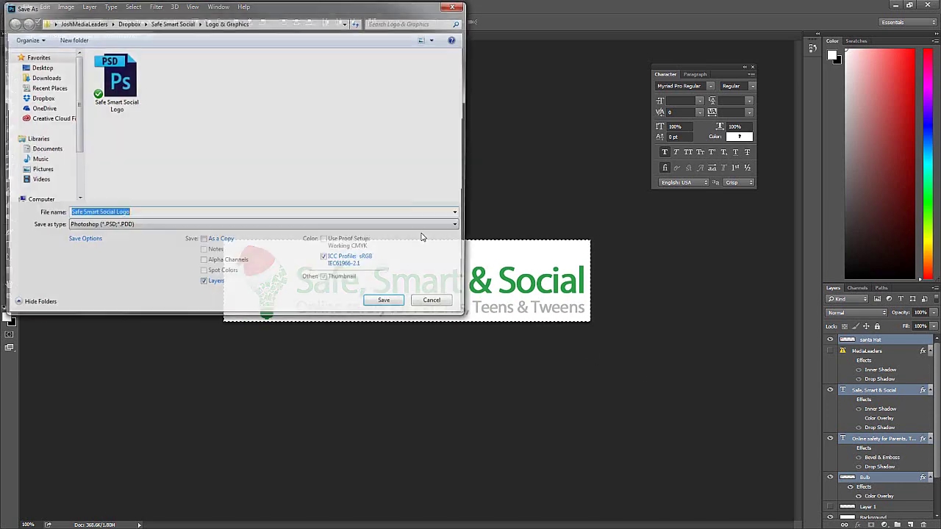
left_click(129, 213)
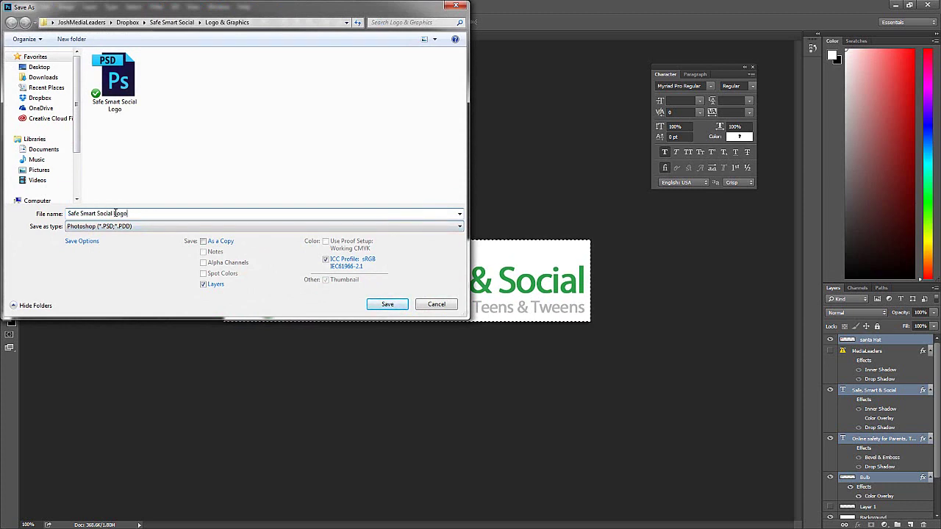
left_click_drag(114, 213, 228, 212)
type("Holiday")
key("Return")
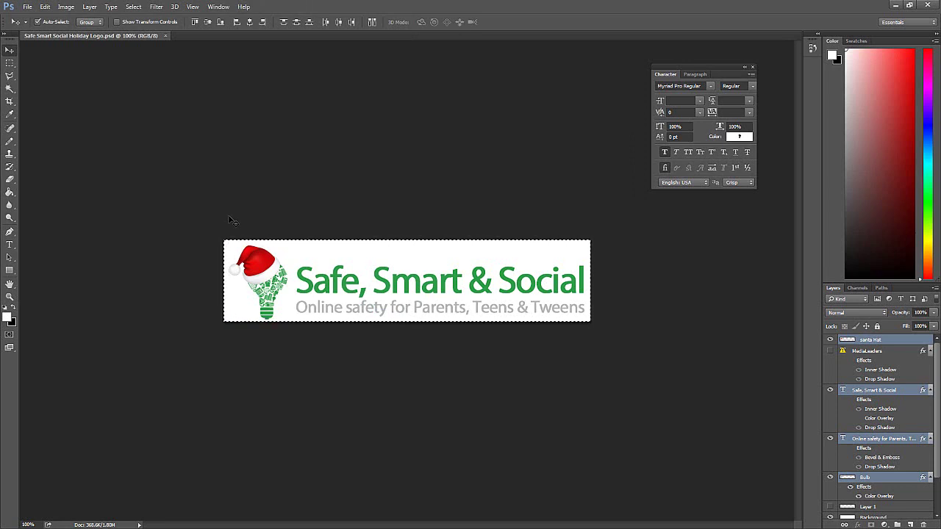
Set up a PNG-24 Save for Web export with the image width set to 400 px
left_click(28, 8)
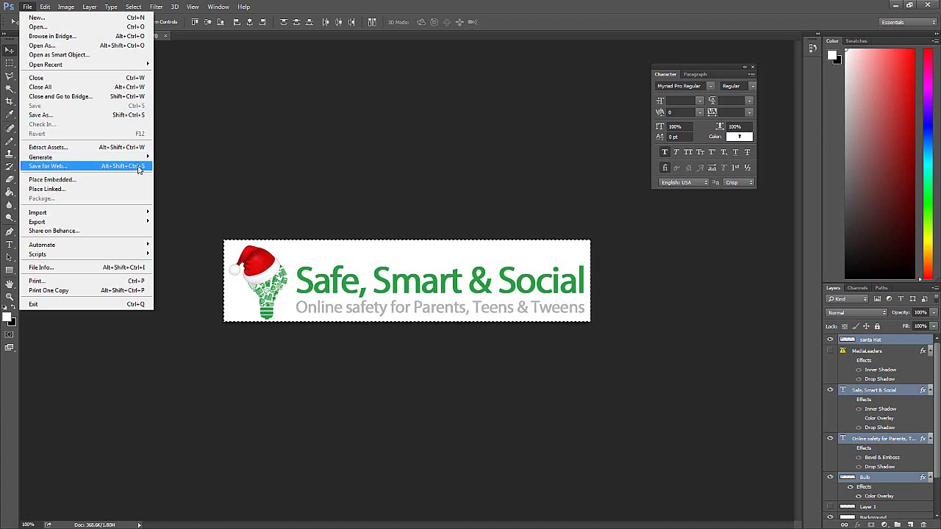
left_click(139, 169)
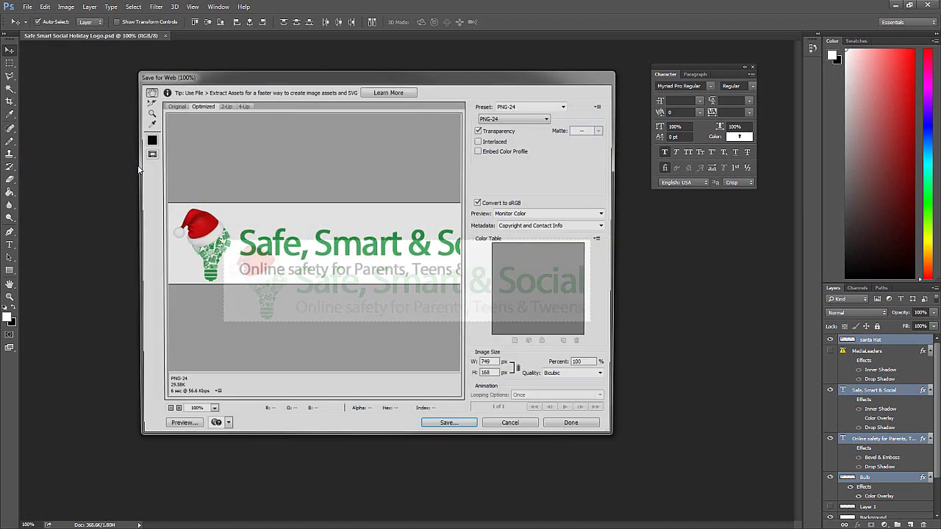
left_click_drag(495, 364, 476, 365)
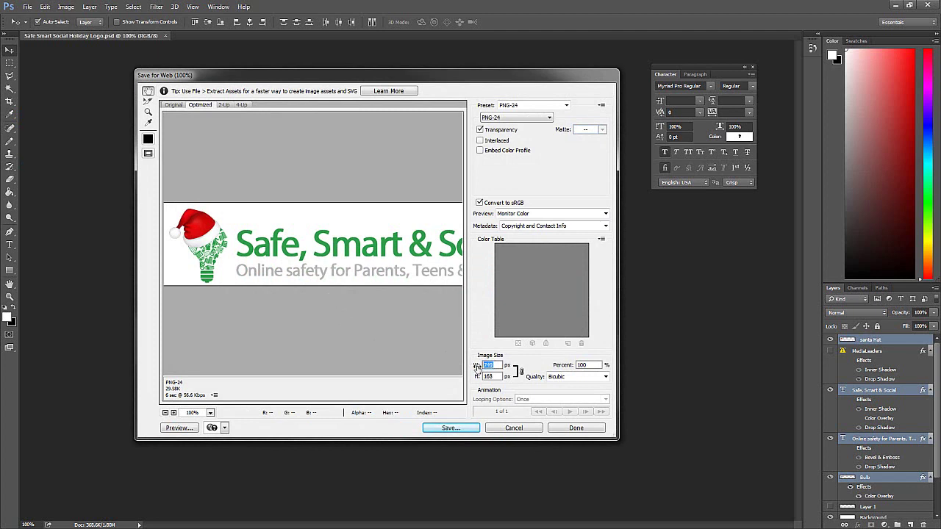
type("350")
key("Return")
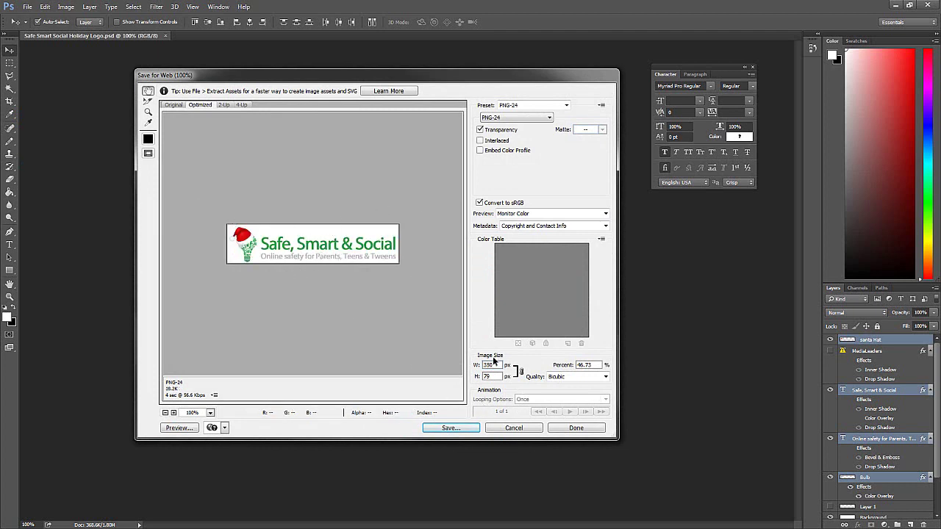
left_click(471, 365)
type("400")
key("Return")
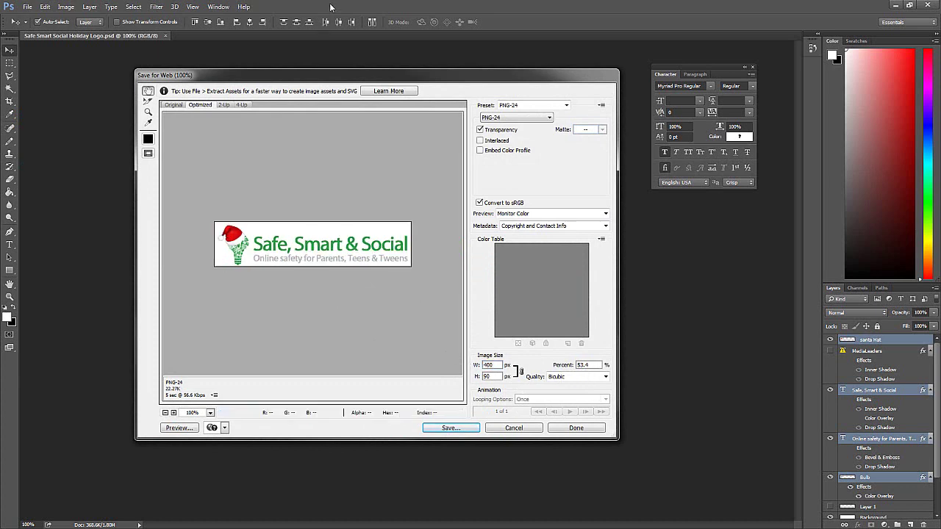
key("Return")
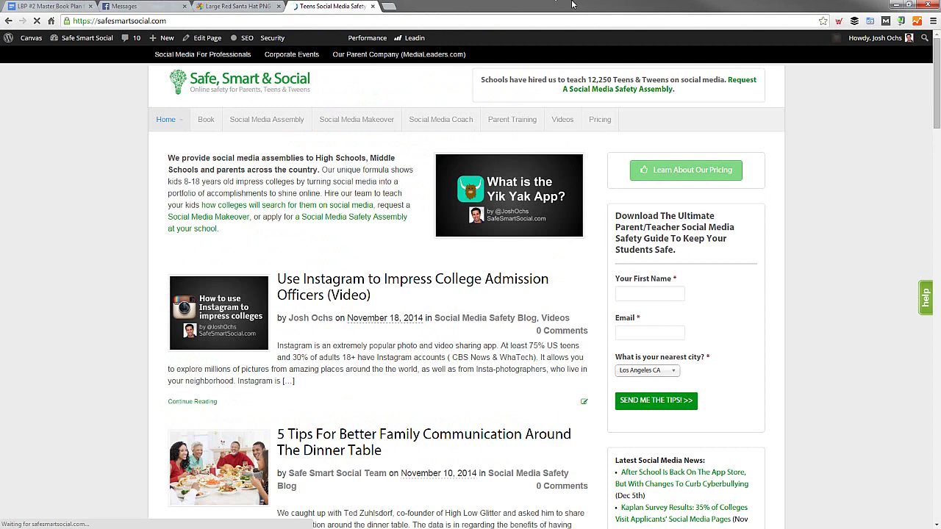
Place Chrome and the export preview side by side to compare the live logo with the 400 px version
double_click(572, 4)
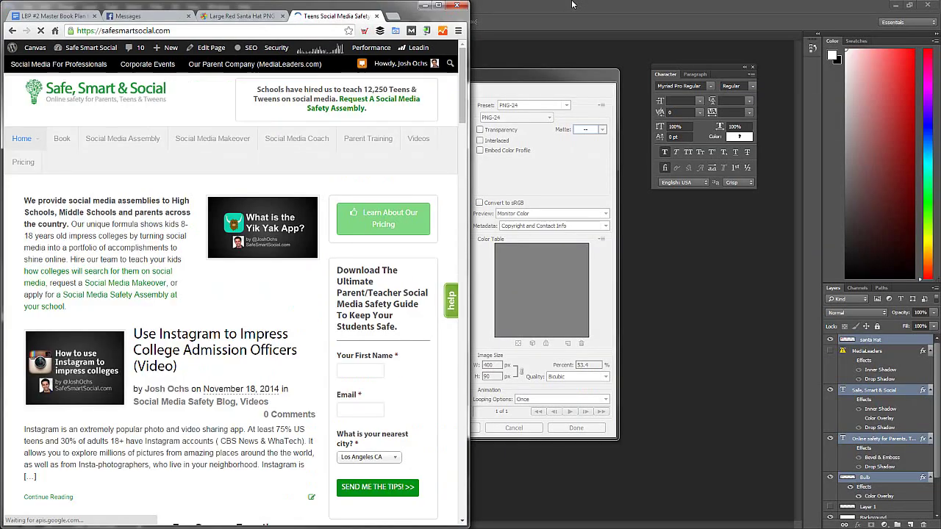
left_click(571, 5)
left_click_drag(404, 60, 656, 60)
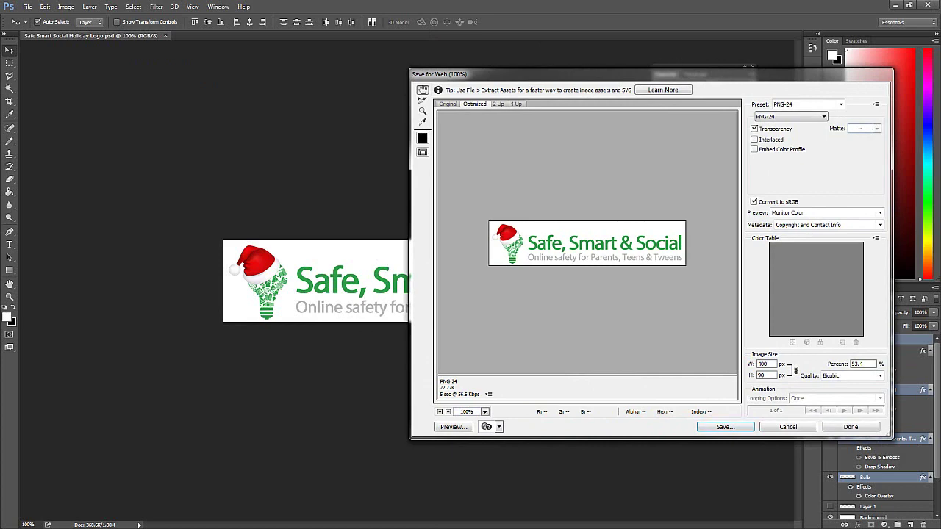
key("Return")
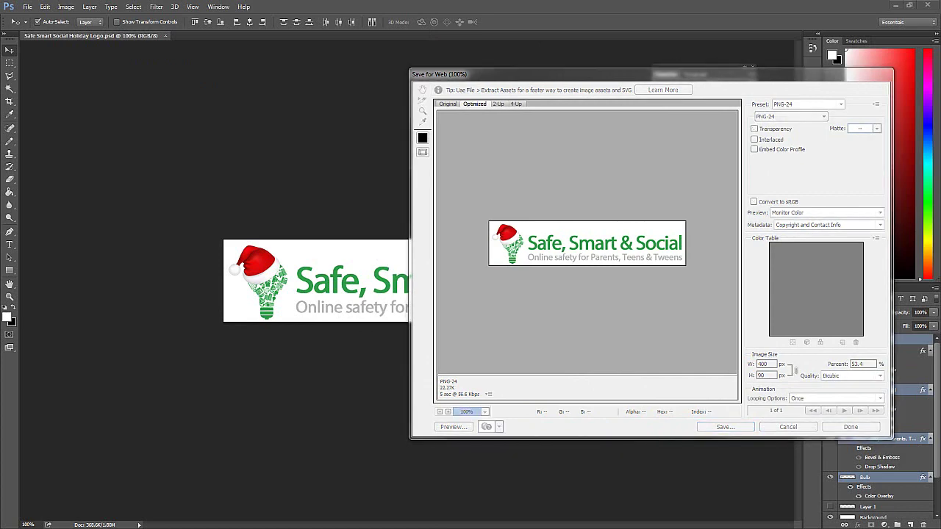
key("alt+Tab")
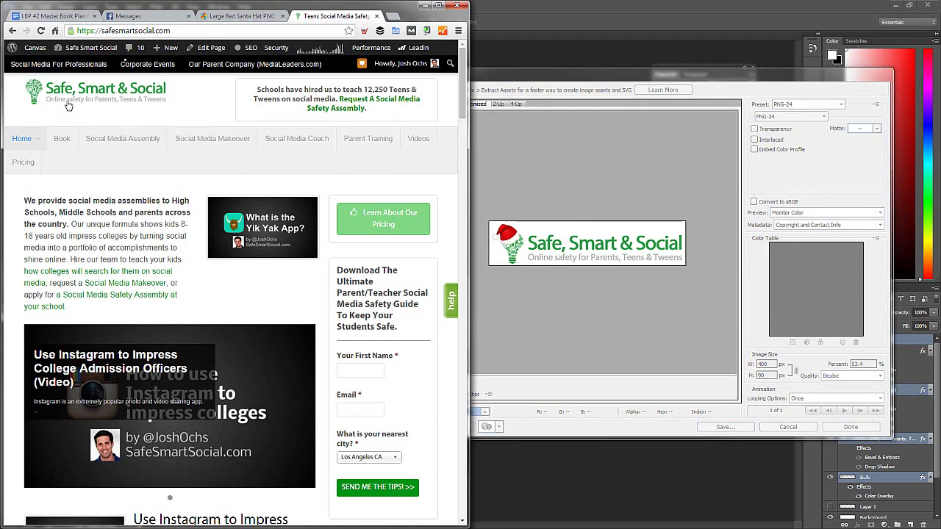
left_click(587, 71)
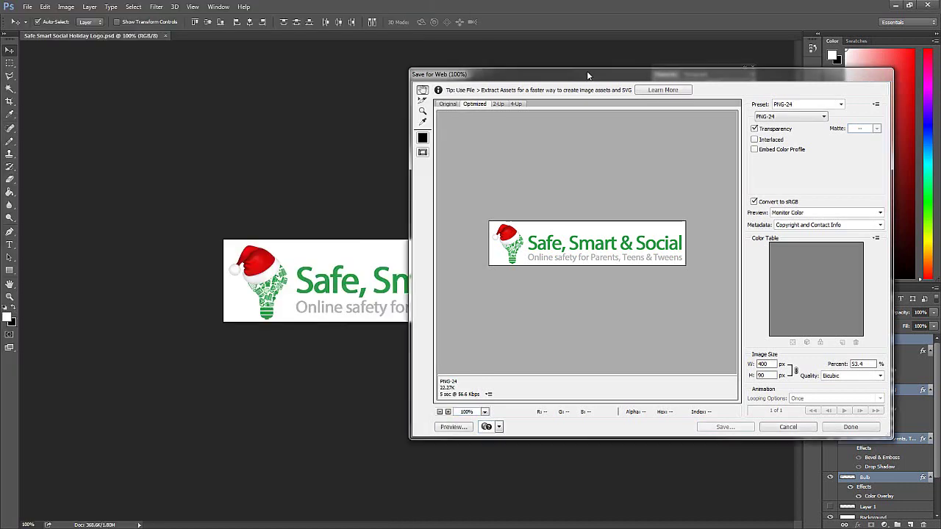
double_click(769, 365)
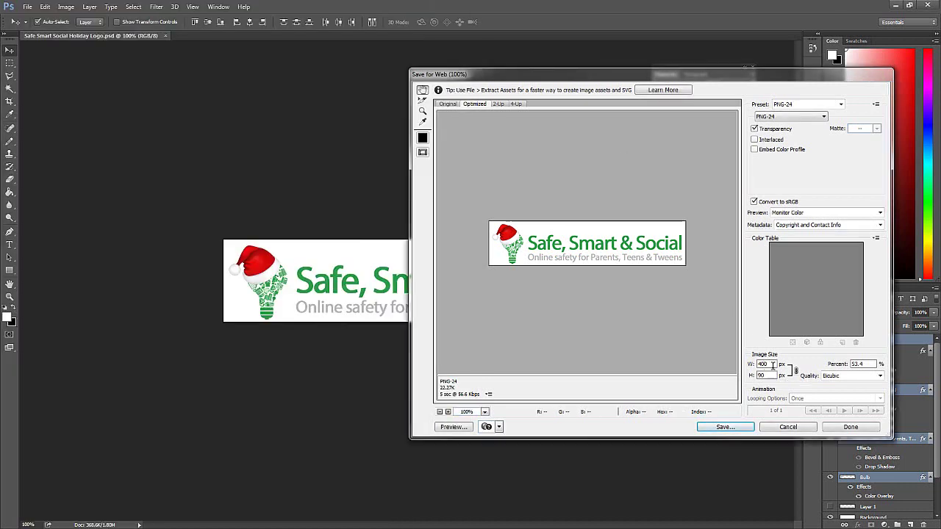
Save the web PNG as Safe-Smart-Social-Holiday in Dropbox > Safe Smart Social > Logo & Graphics
left_click(731, 427)
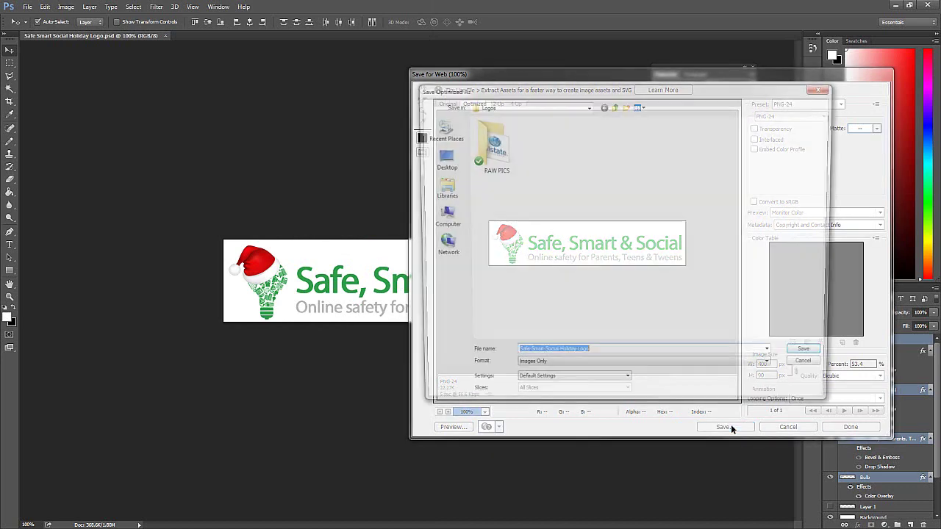
left_click(615, 107)
left_click(615, 107)
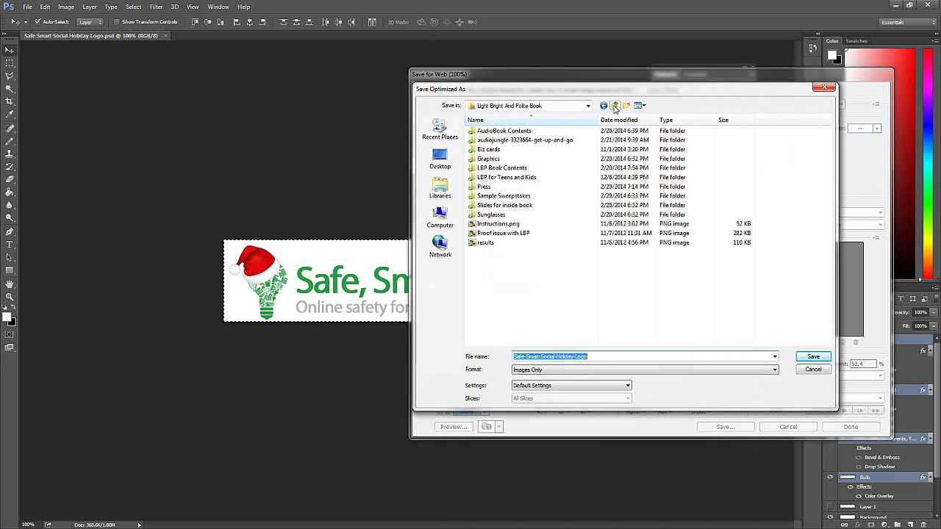
left_click(615, 106)
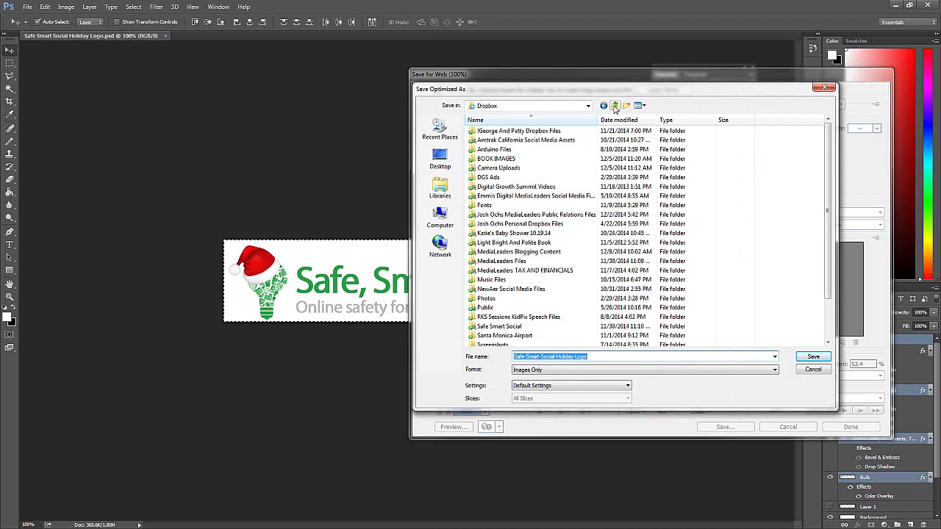
double_click(499, 327)
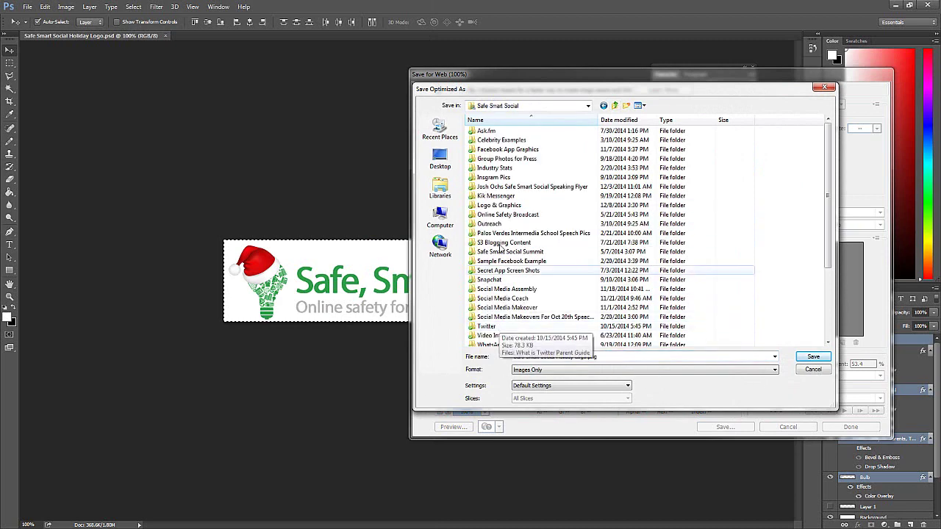
double_click(501, 207)
left_click(492, 163)
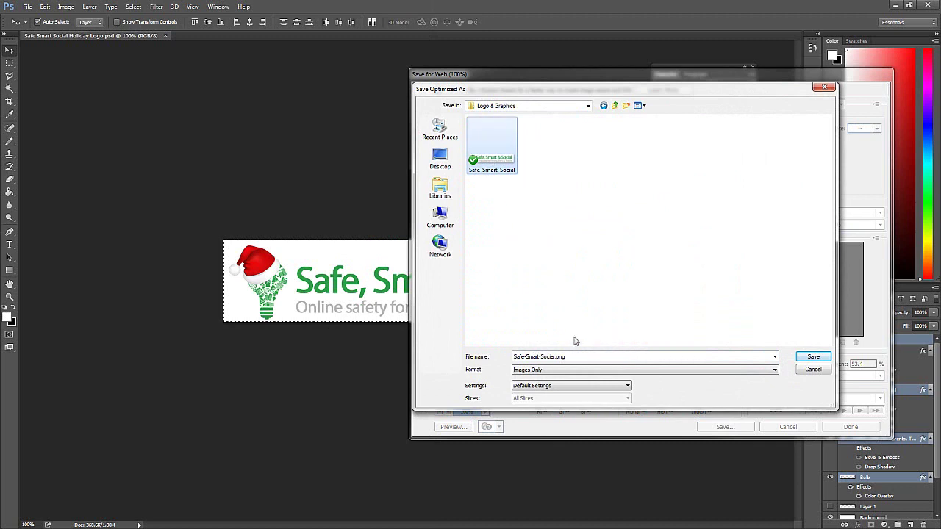
left_click(565, 357)
left_click(555, 356)
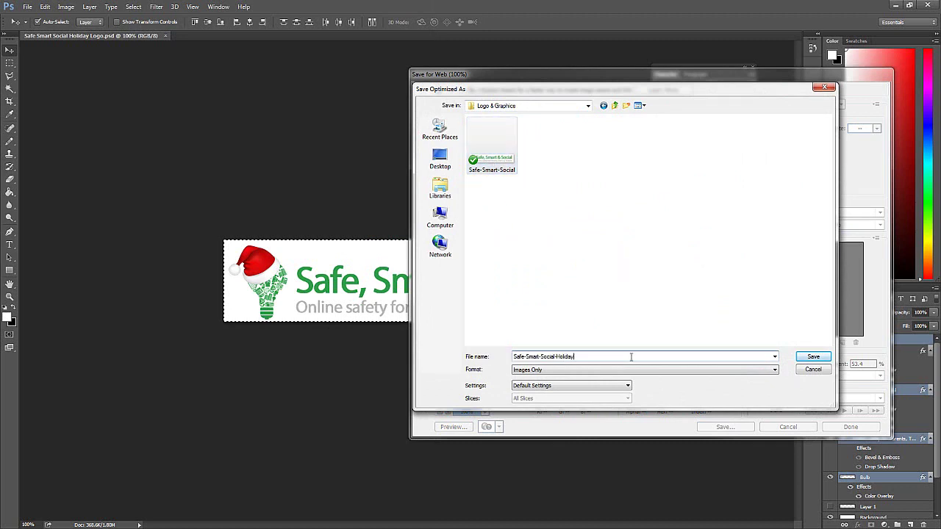
key("Return")
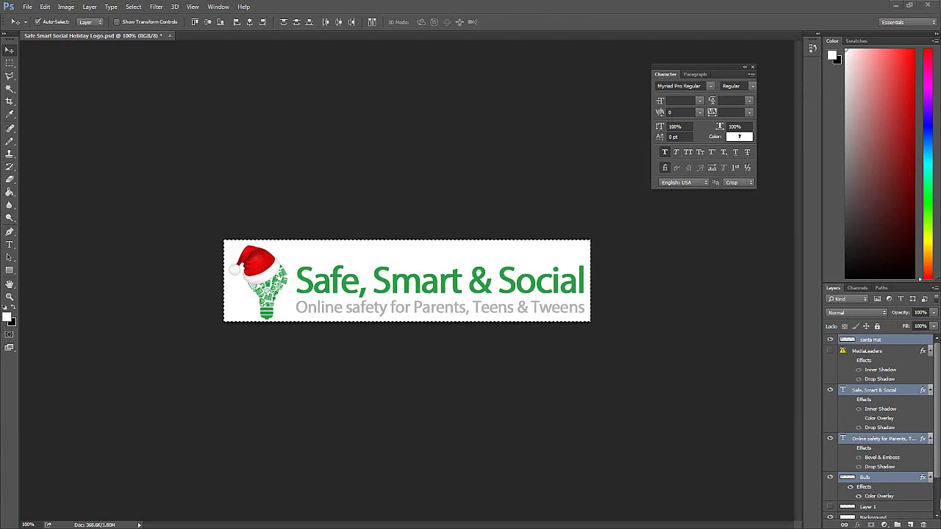
Go to the WordPress admin dashboard and open the Canvas Theme Options page
left_click(903, 88)
left_click(87, 37)
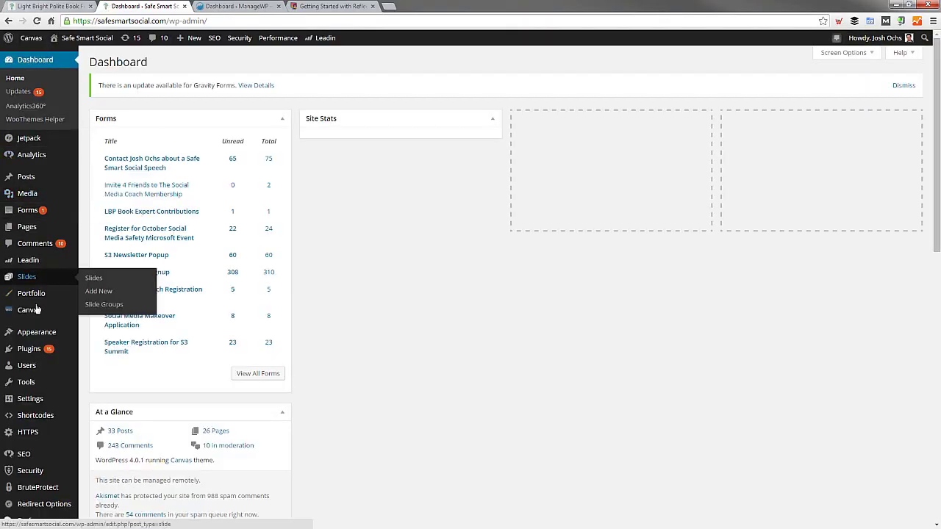
mouse_move(33, 310)
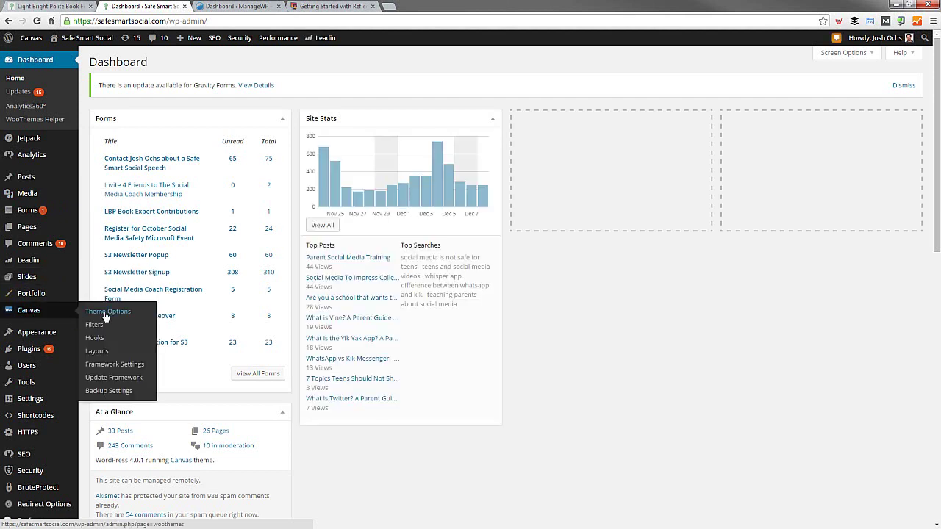
left_click(105, 313)
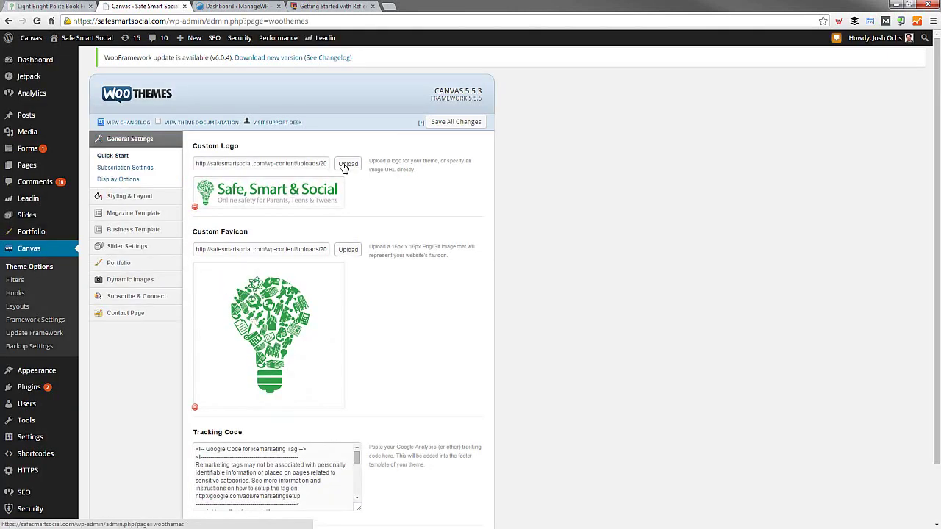
Remove the current custom logo and drag the holiday logo PNG from Explorer into the upload box
left_click(195, 207)
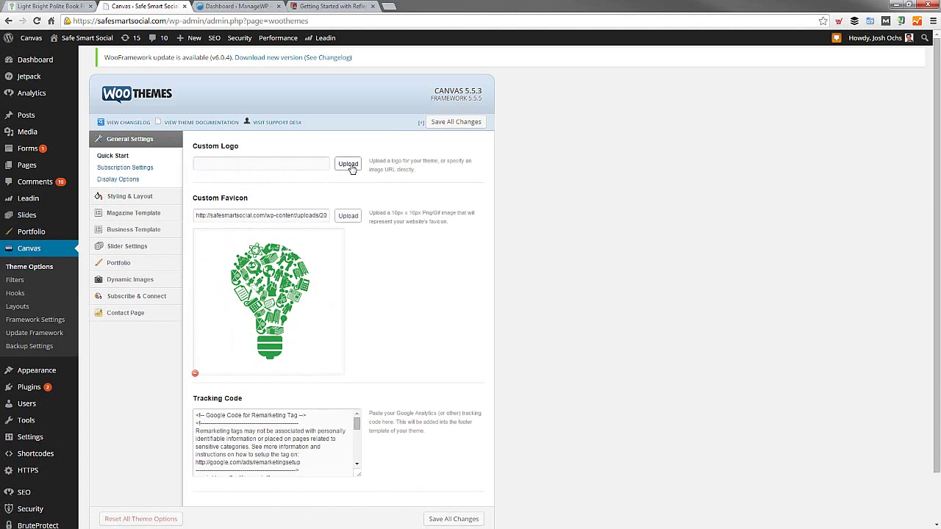
left_click(349, 164)
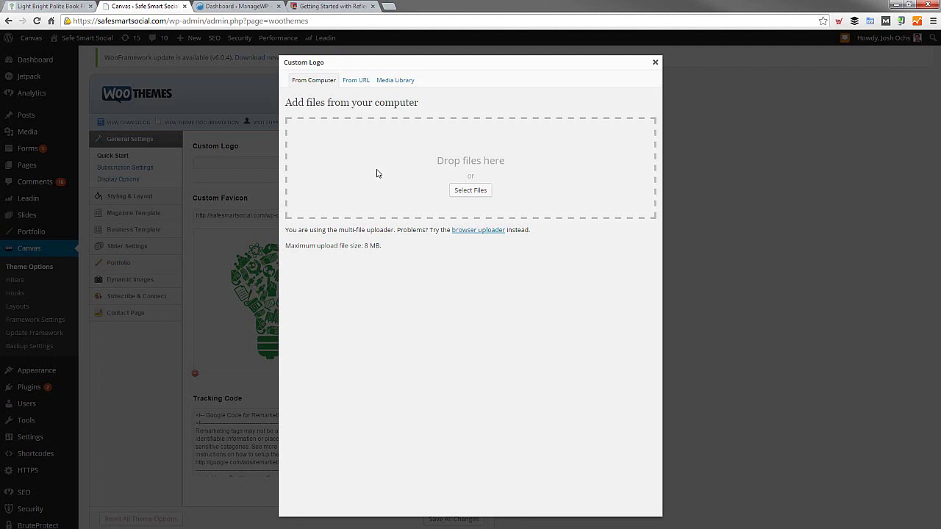
key("alt+Tab")
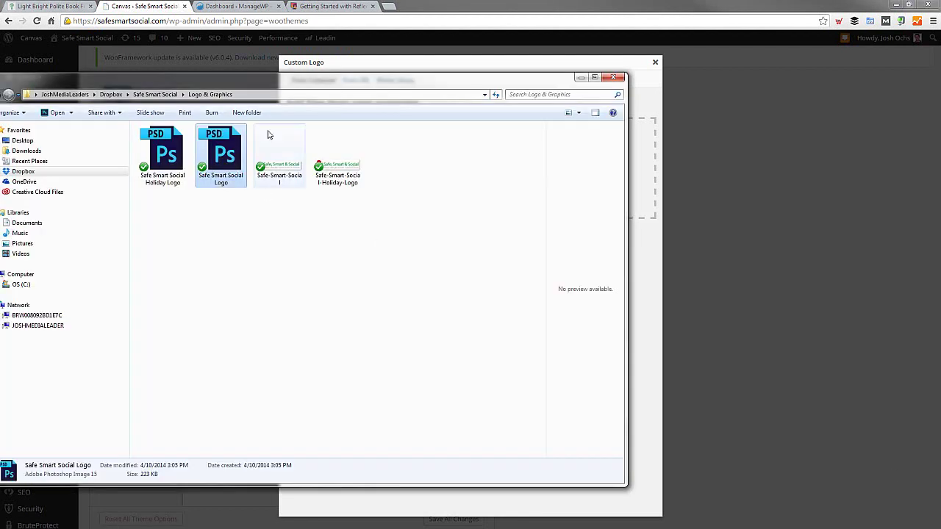
left_click_drag(470, 63, 0, 69)
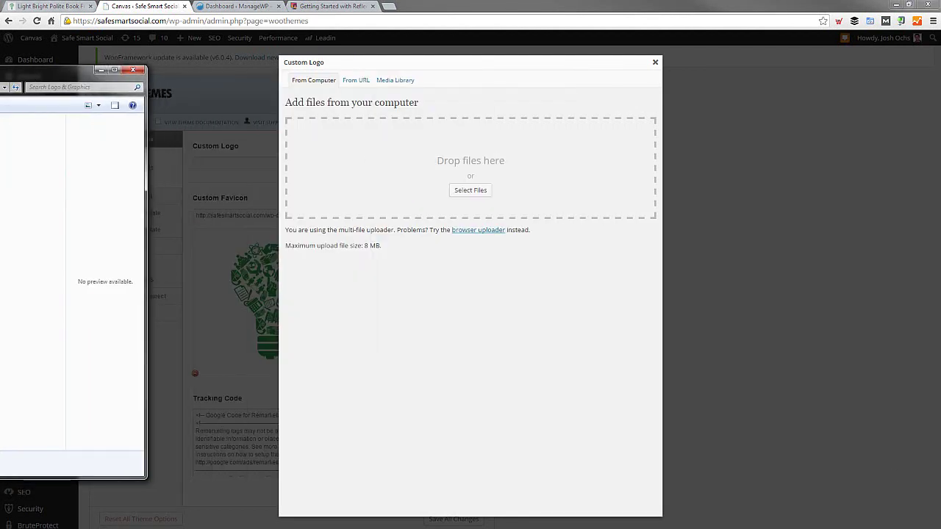
left_click_drag(15, 169, 441, 166)
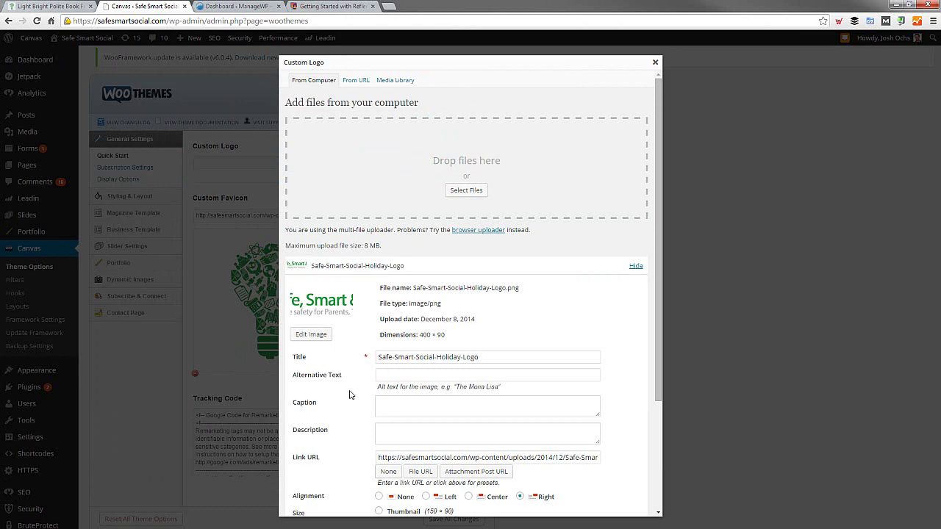
Choose Full Size and use the uploaded image as the Custom Logo
scroll(350, 395, "down", 1)
scroll(350, 395, "down", 1)
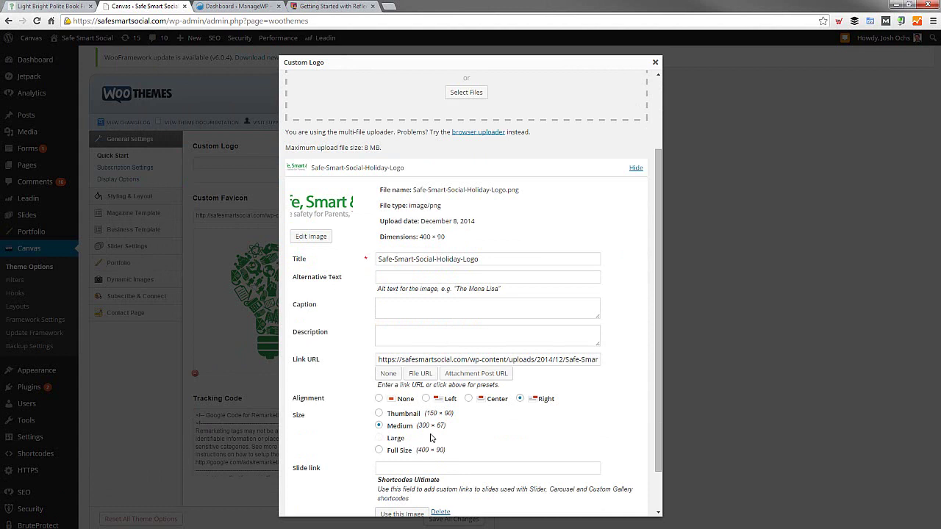
left_click(379, 449)
scroll(331, 416, "down", 1)
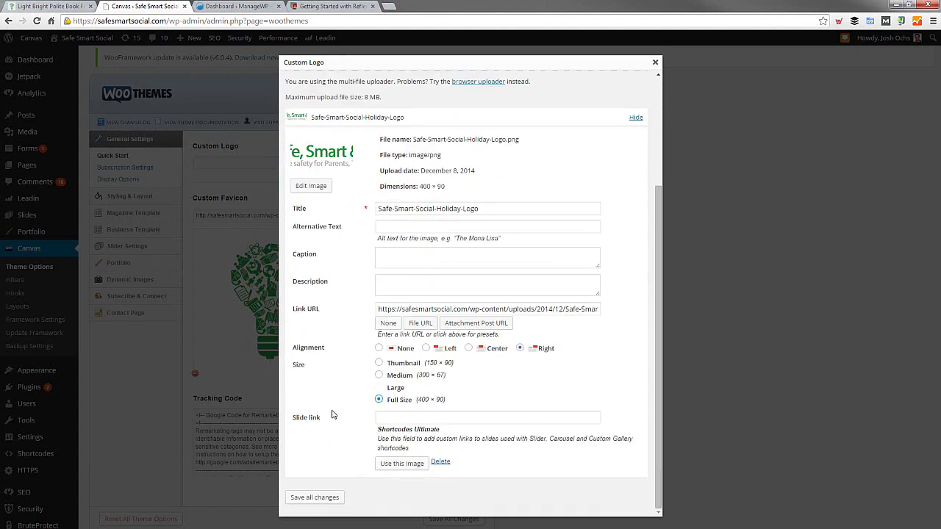
left_click(402, 463)
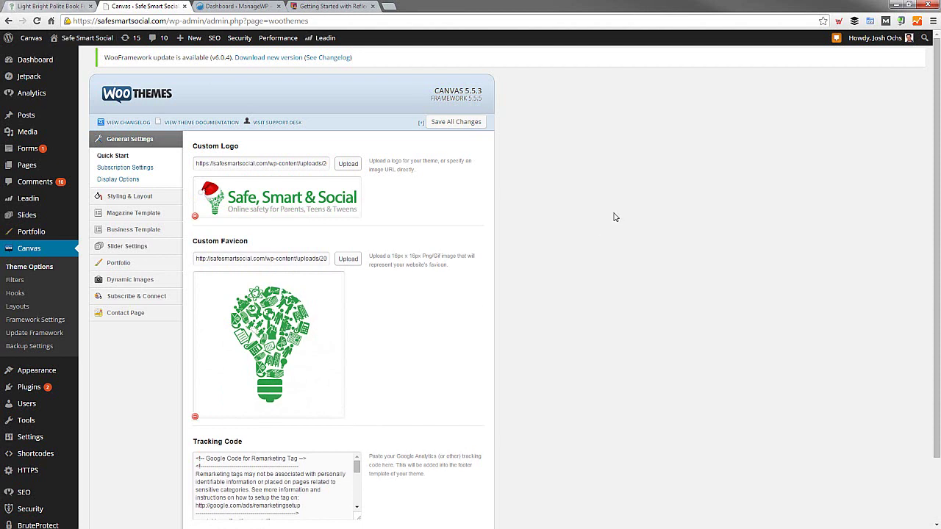
Save all theme option changes, empty all caches, and view the live site tab
left_click(449, 123)
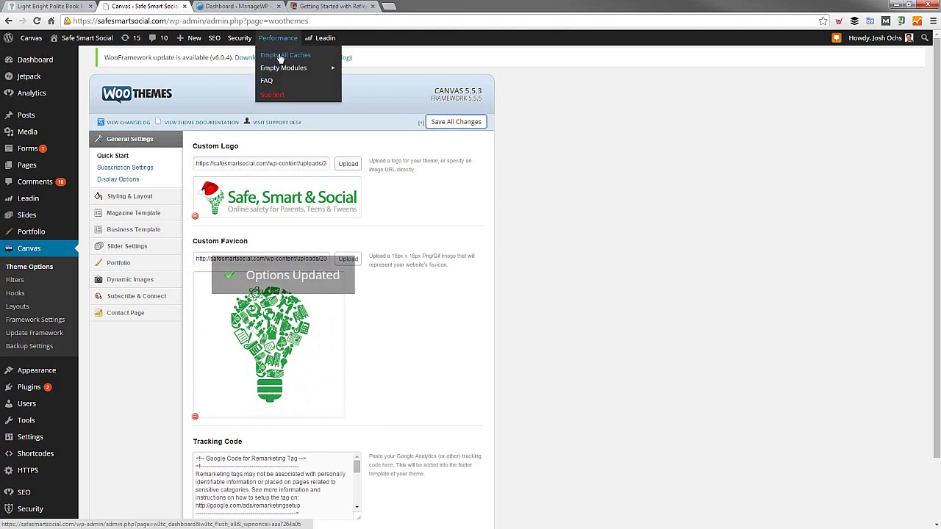
left_click(279, 57)
key("ctrl+1")
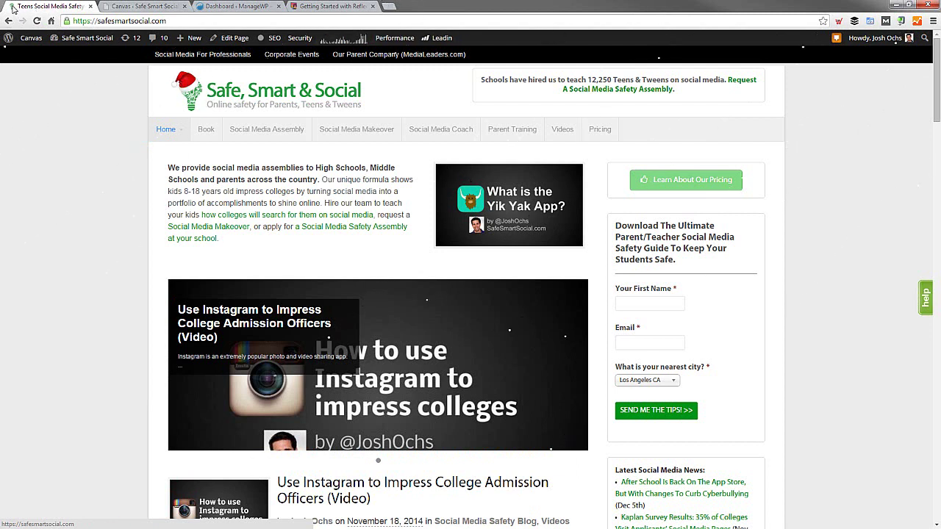
Review the favicon size guidance on the Theme Options page, then minimize Chrome to return to Photoshop
key("super+Right")
key("super+Right")
key("super+Left")
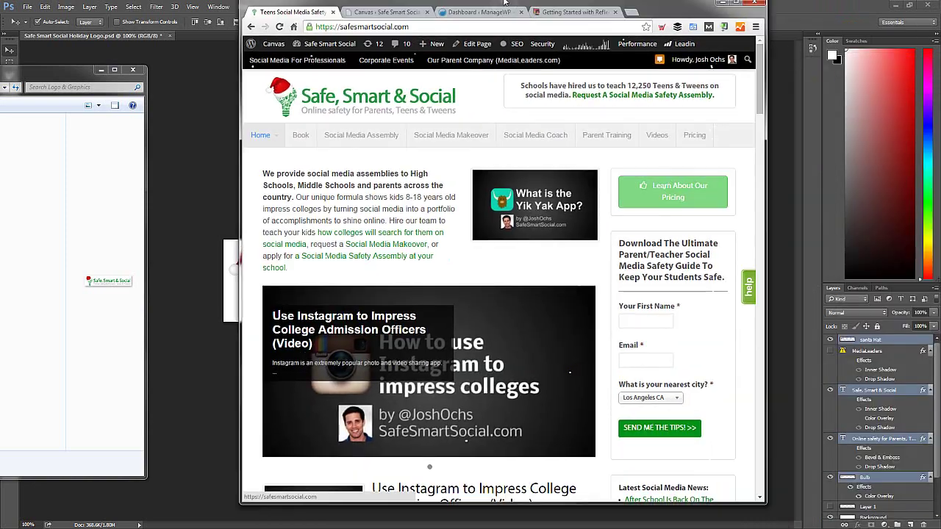
key("super+Left")
key("super+Up")
left_click(144, 6)
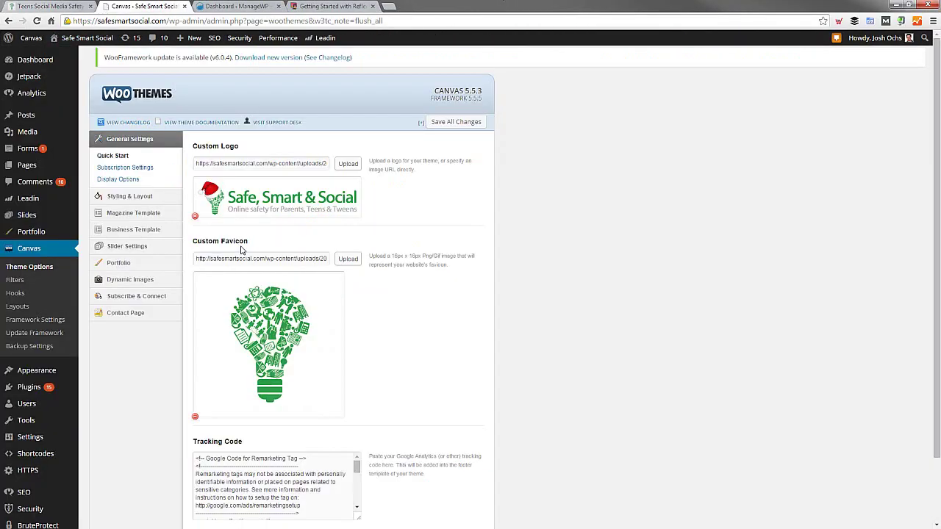
left_click_drag(370, 255, 464, 272)
left_click(461, 273)
left_click(378, 256)
left_click(464, 270)
left_click(896, 4)
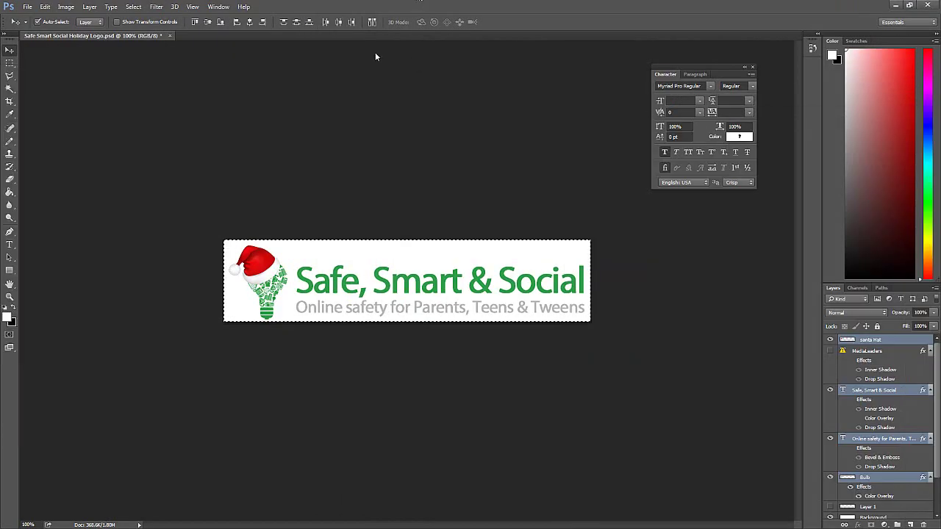
Draw a square marquee around the santa hat and lightbulb at the logo's left end
key("ctrl+a")
left_click(9, 64)
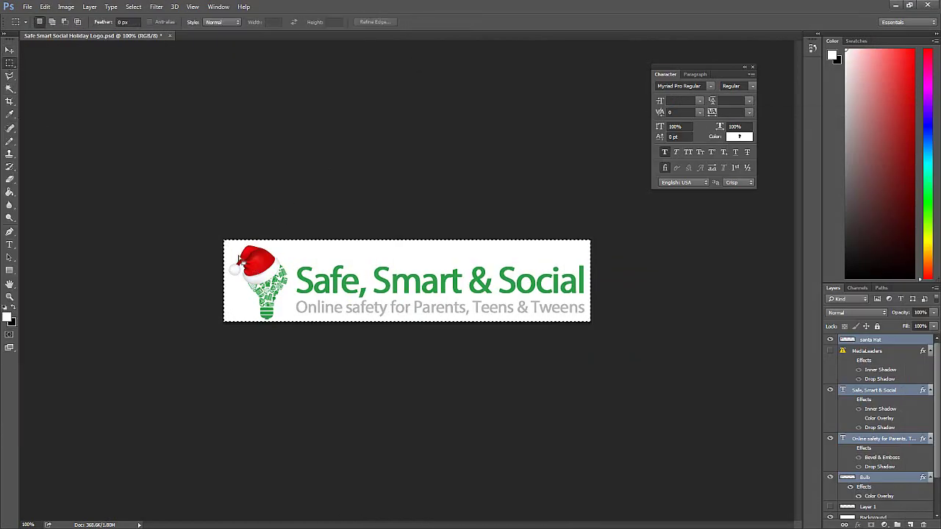
left_click_drag(224, 240, 332, 337)
left_click_drag(210, 232, 338, 348)
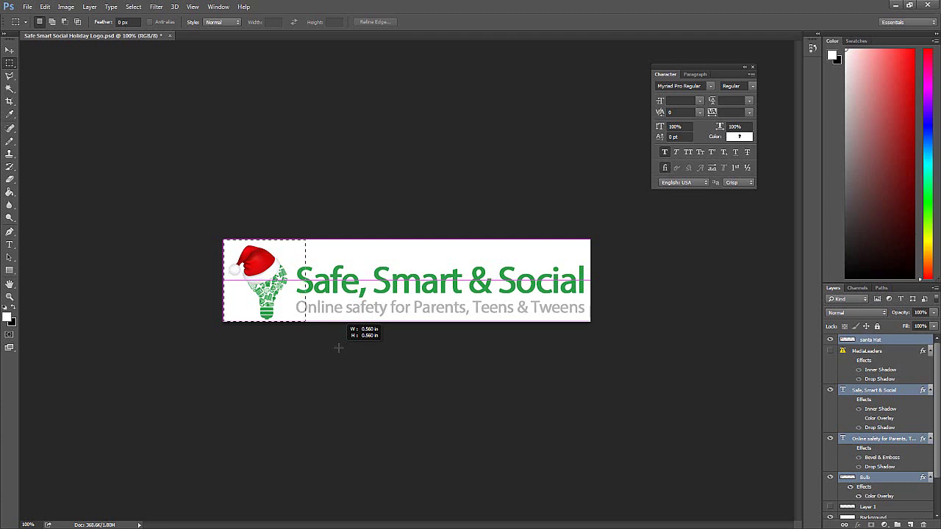
left_click_drag(338, 348, 338, 347)
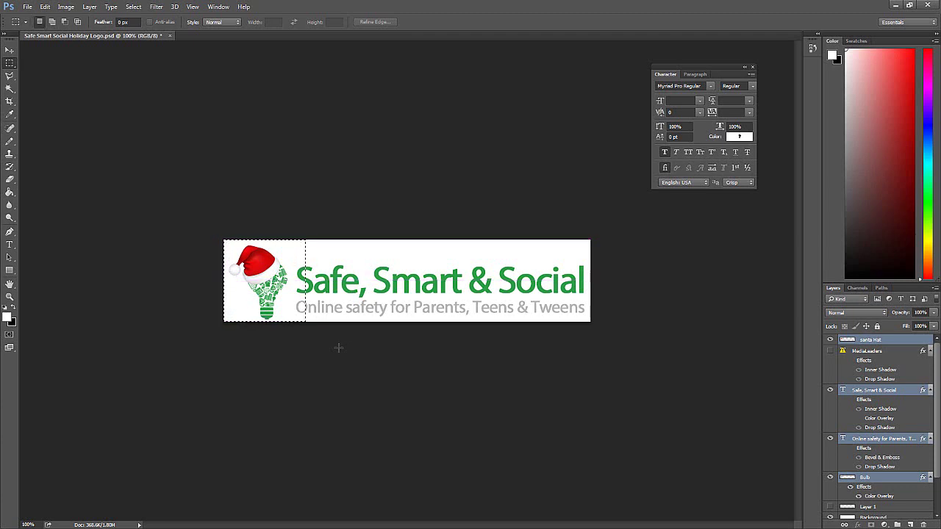
left_click(63, 8)
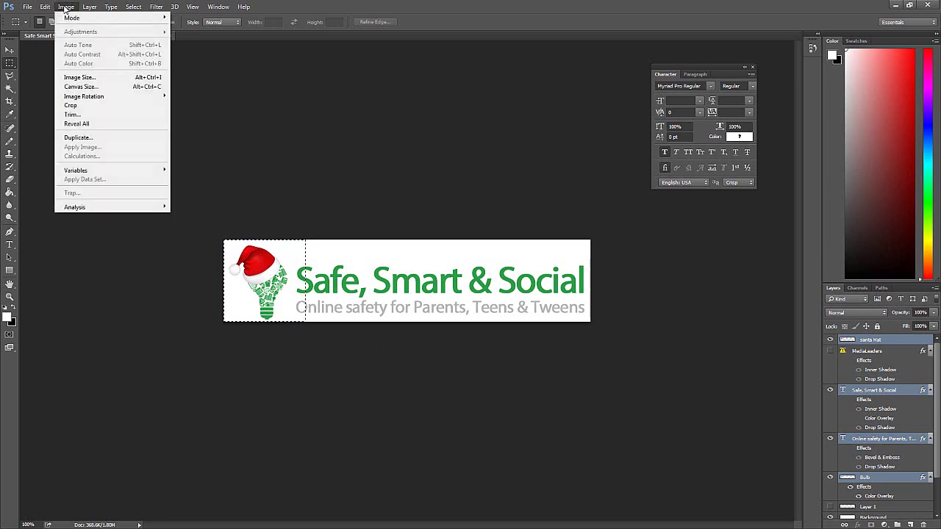
left_click(320, 115)
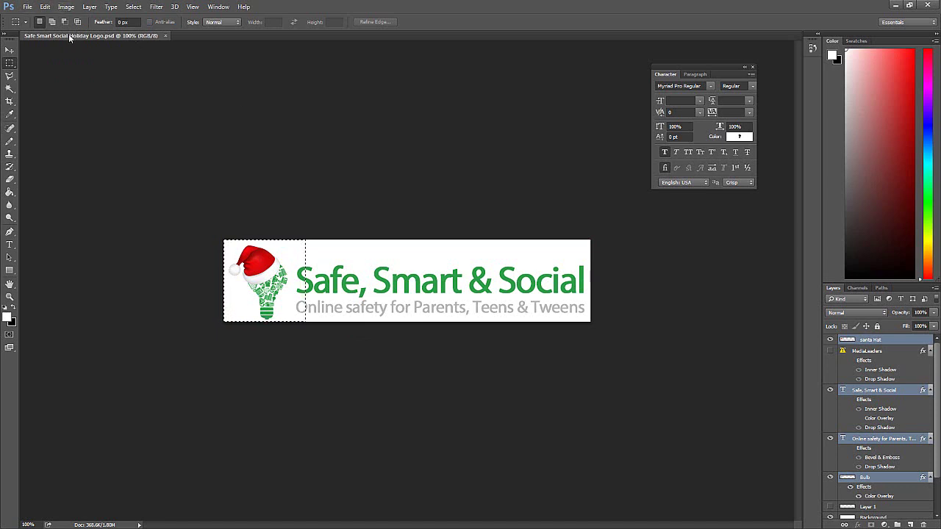
left_click(72, 8)
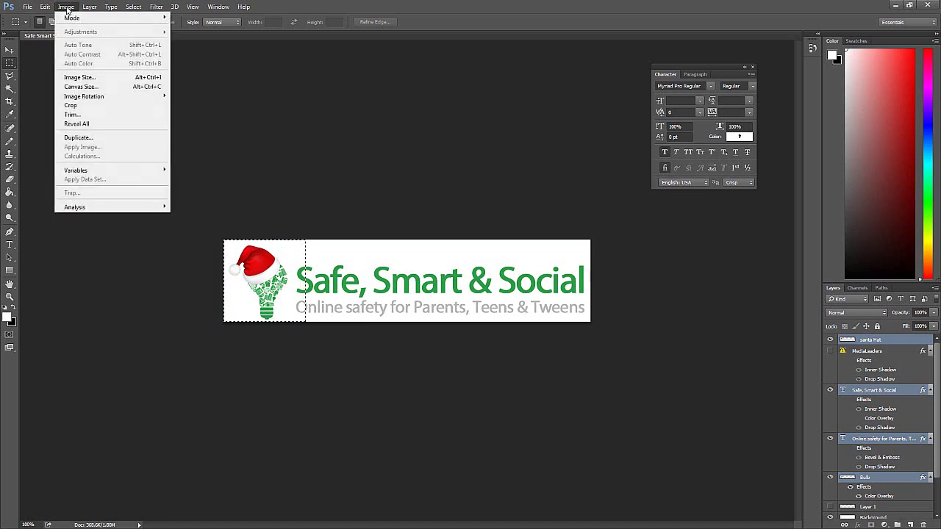
Crop the canvas to the selected square and hide the Safe, Smart & Social and tagline text layers
left_click(92, 107)
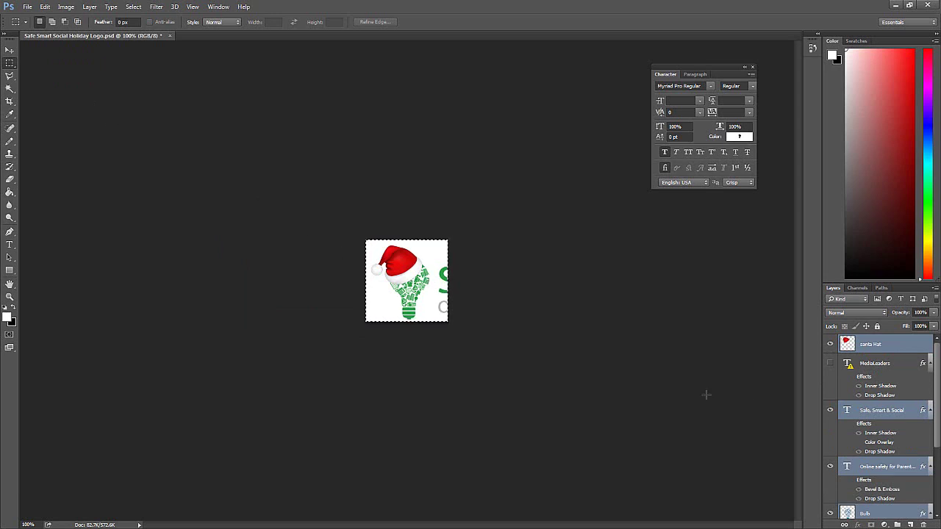
left_click(830, 410)
left_click(830, 466)
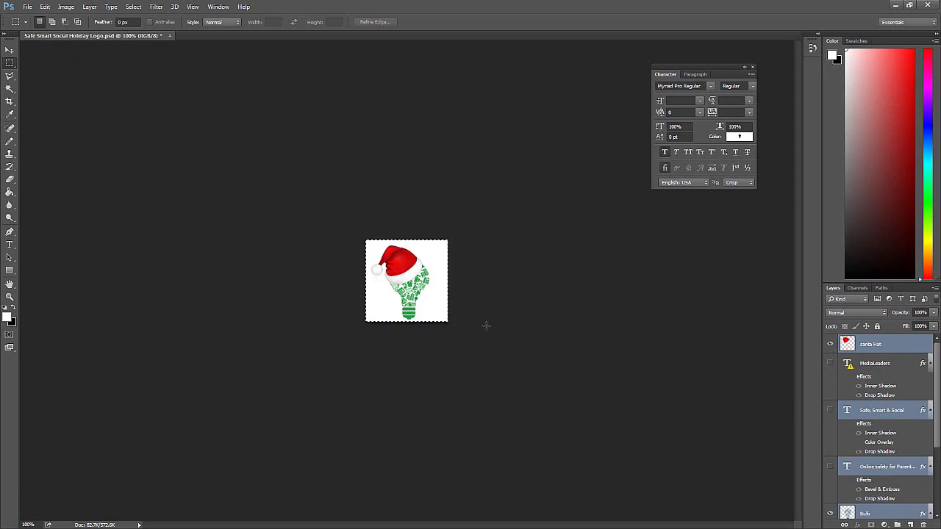
Clear the bulb pixel selection and select the santa Hat and Bulb layers together
left_click(876, 342)
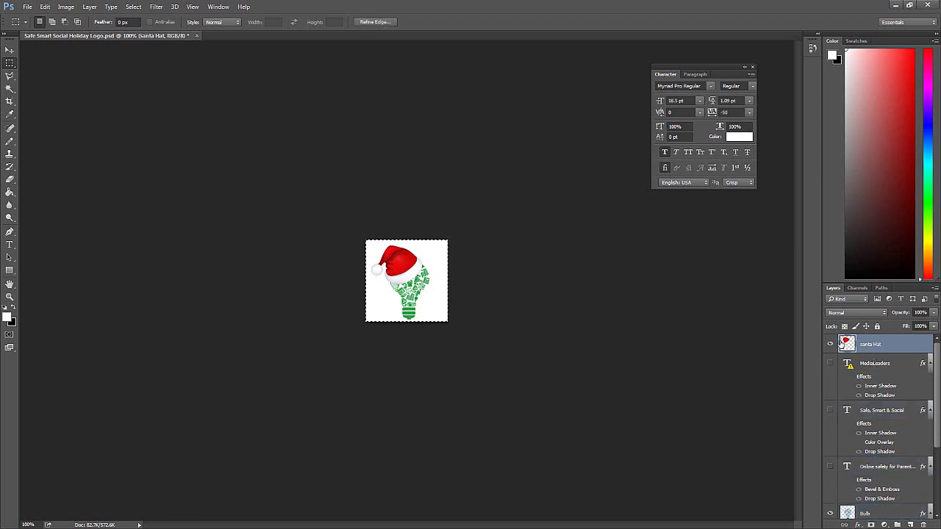
left_click(847, 513, "ctrl")
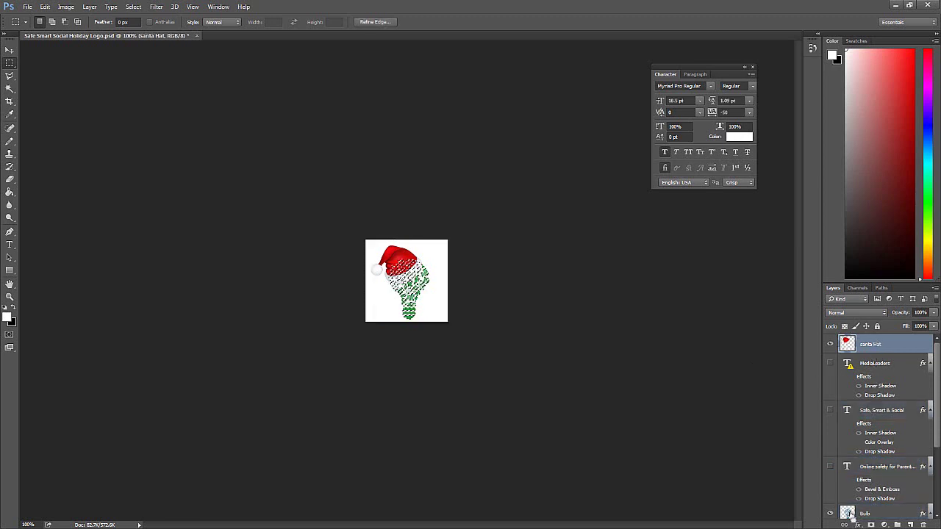
scroll(856, 477, "down", 3)
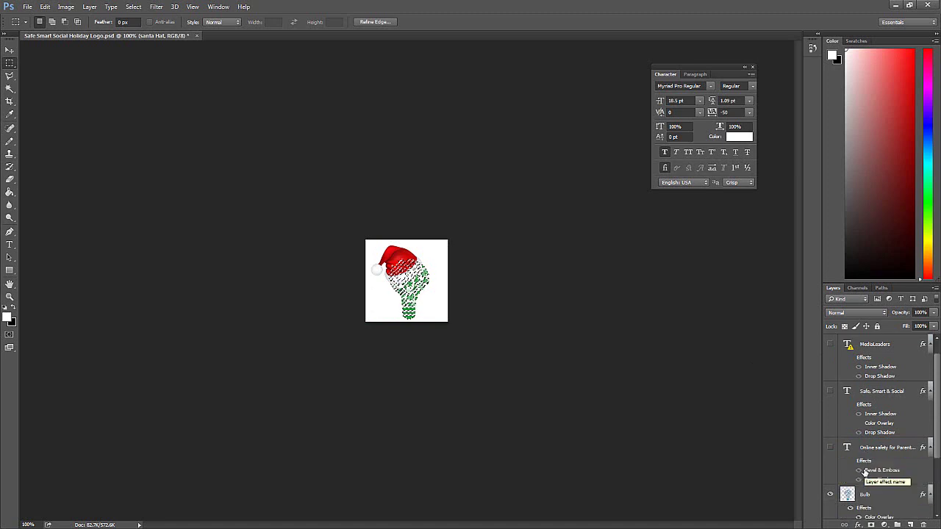
scroll(865, 471, "down", 1)
left_click(829, 437)
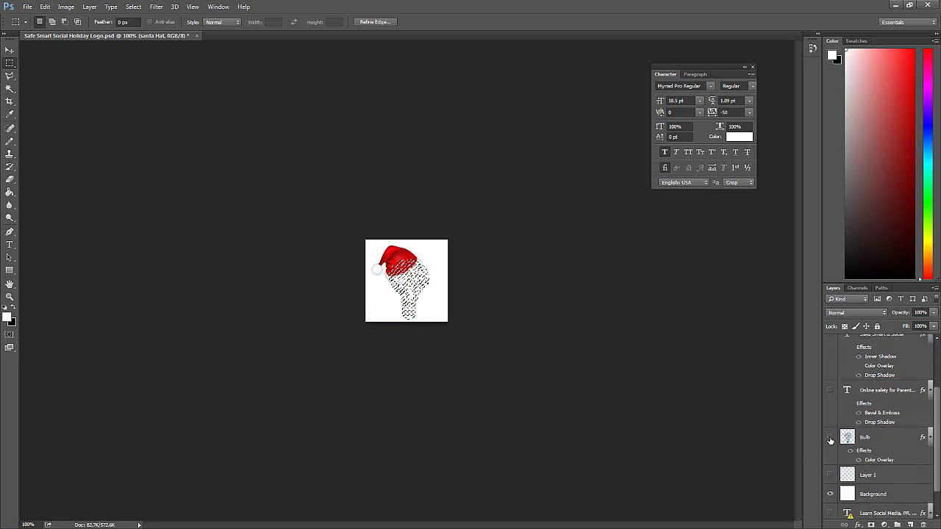
left_click(830, 437)
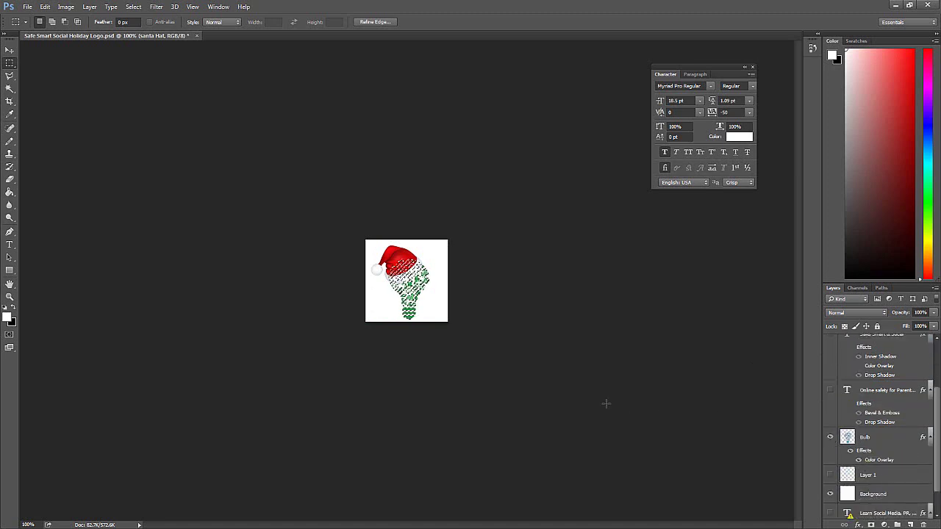
key("ctrl+d")
left_click(880, 441)
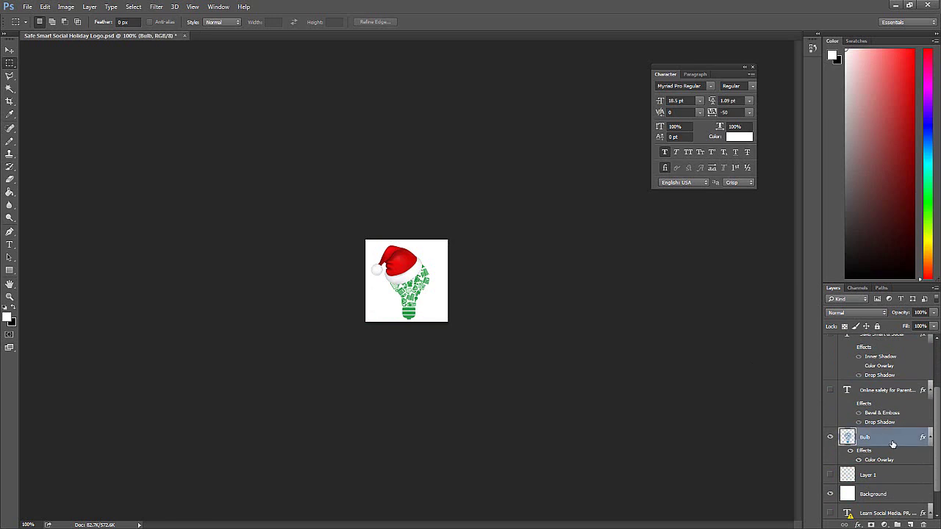
scroll(893, 445, "up", 4)
left_click(893, 349, "ctrl")
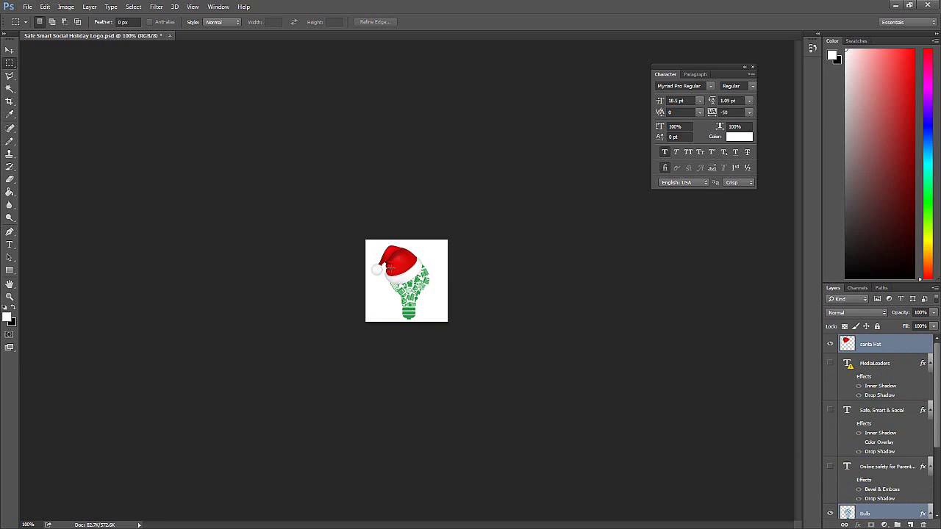
Nudge the hat and bulb one step right and back left with the Move tool
left_click(10, 49)
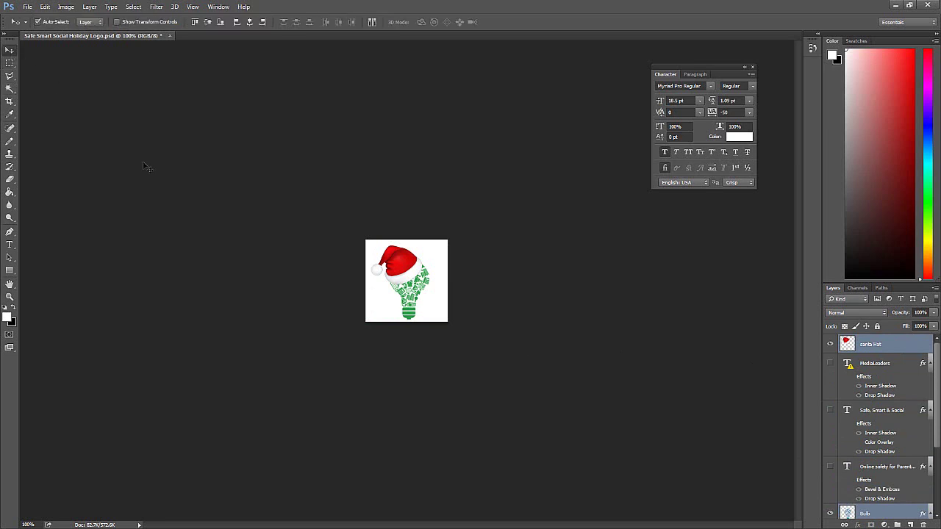
key("Right")
key("Right")
key("Right")
key("Right")
key("Right")
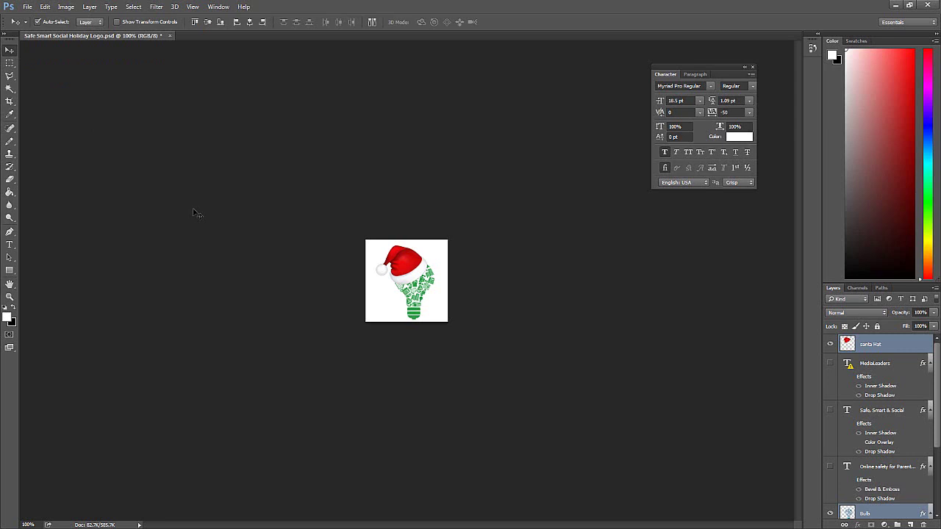
key("Left")
key("Left")
key("Left")
key("Left")
key("Left")
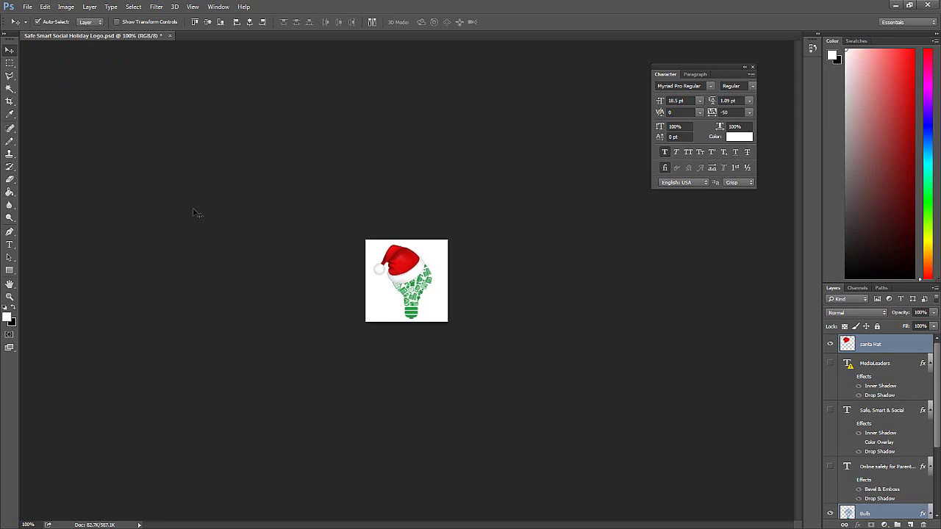
Set the Save for Web export width to 16 pixels
key("ctrl+alt+shift+s")
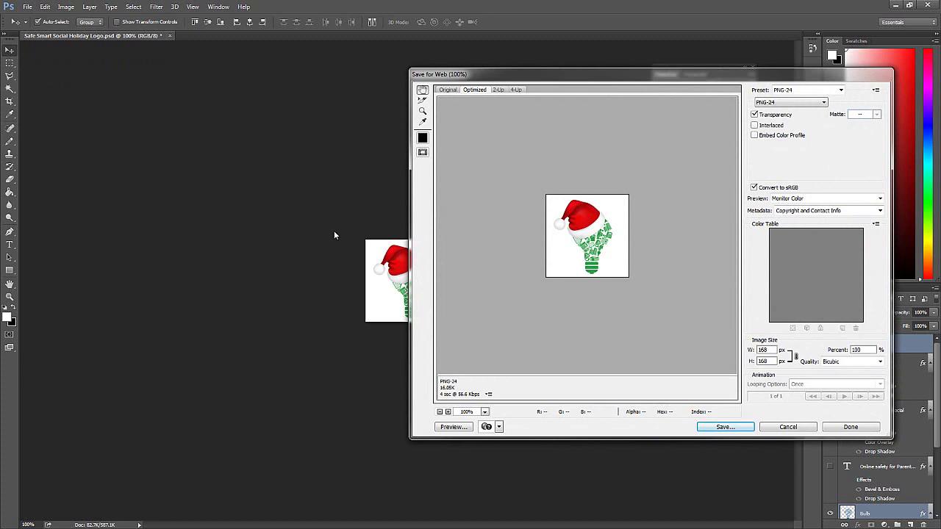
left_click_drag(621, 77, 445, 88)
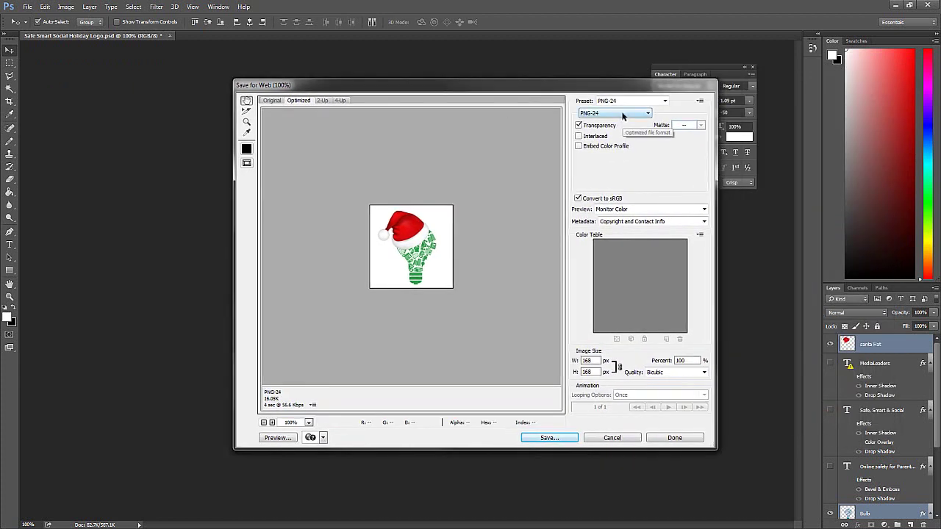
left_click_drag(595, 361, 568, 363)
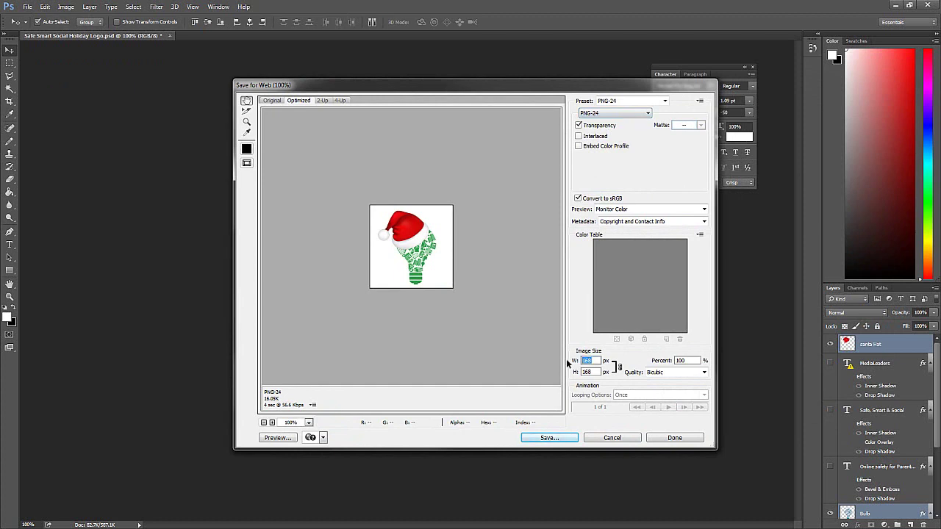
type("1")
key("Return")
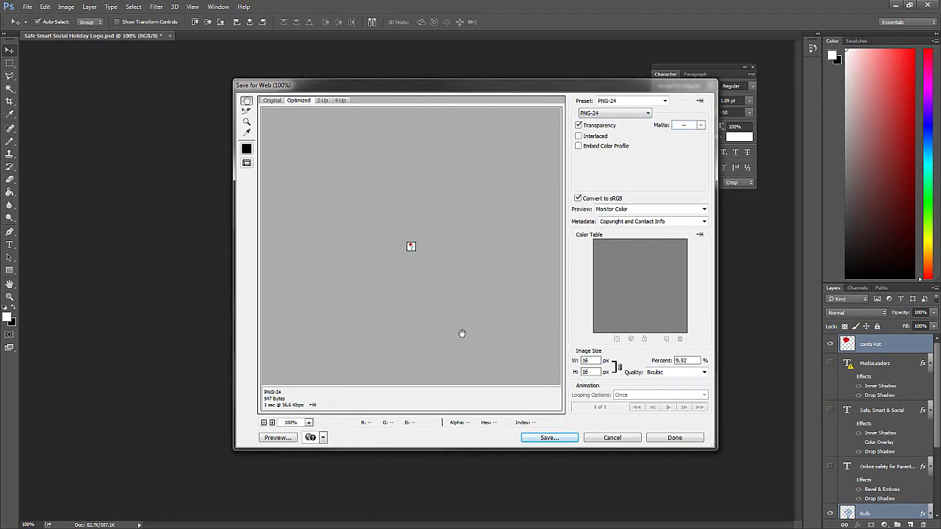
Save the 16 px export as Safe-Smart-Social-Holiday-Favicon.png in Logo & Graphics
left_click(549, 438)
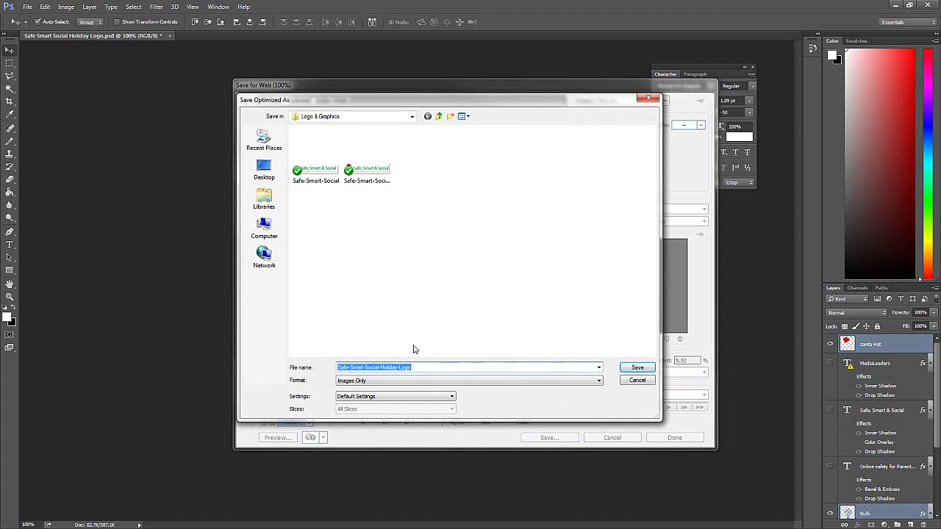
type("Safe")
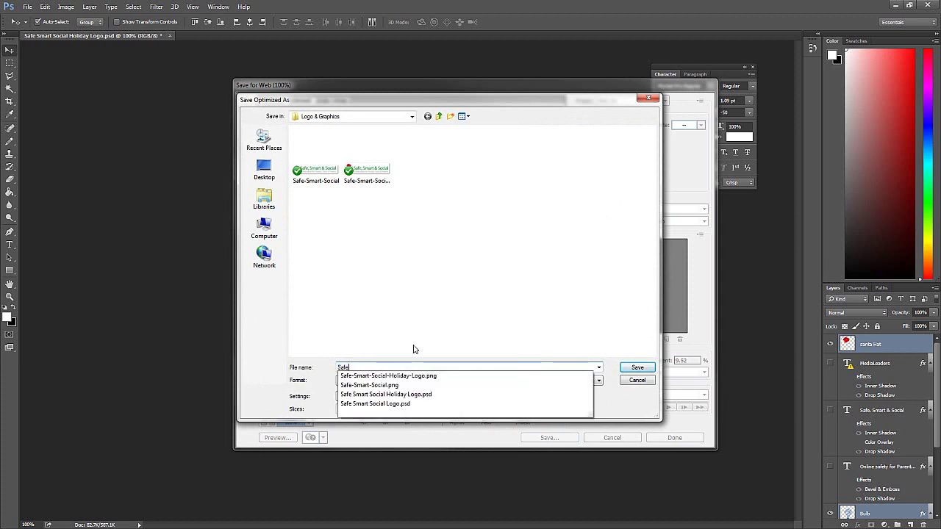
left_click(401, 376)
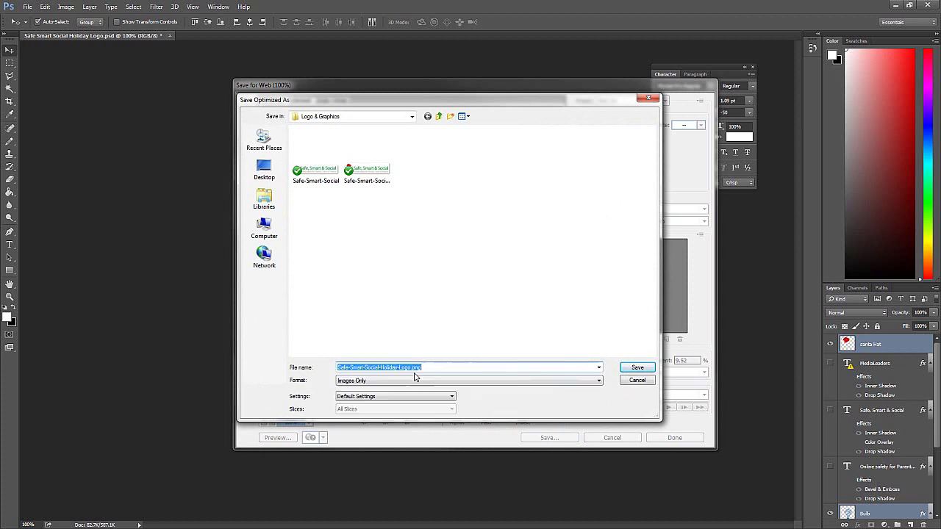
left_click(404, 366)
left_click_drag(400, 366, 411, 368)
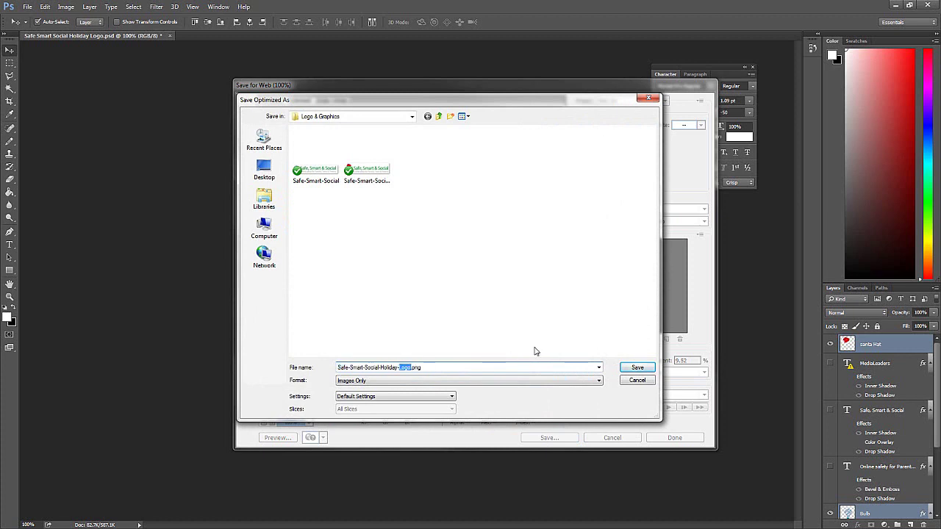
type("Favicon")
left_click(637, 369)
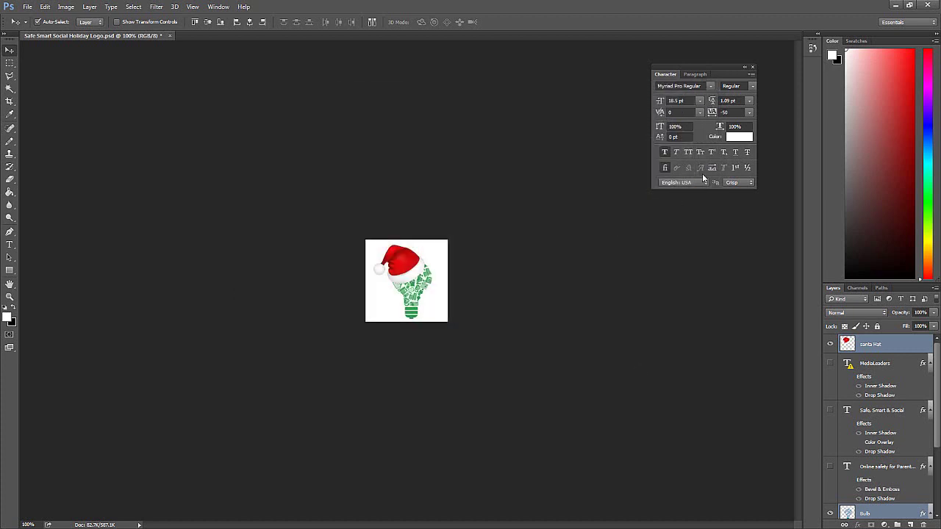
Remove the old light-bulb favicon and set the uploaded Safe-Smart-Social-Holiday-Favicon.png as Custom Favicon
left_click(895, 5)
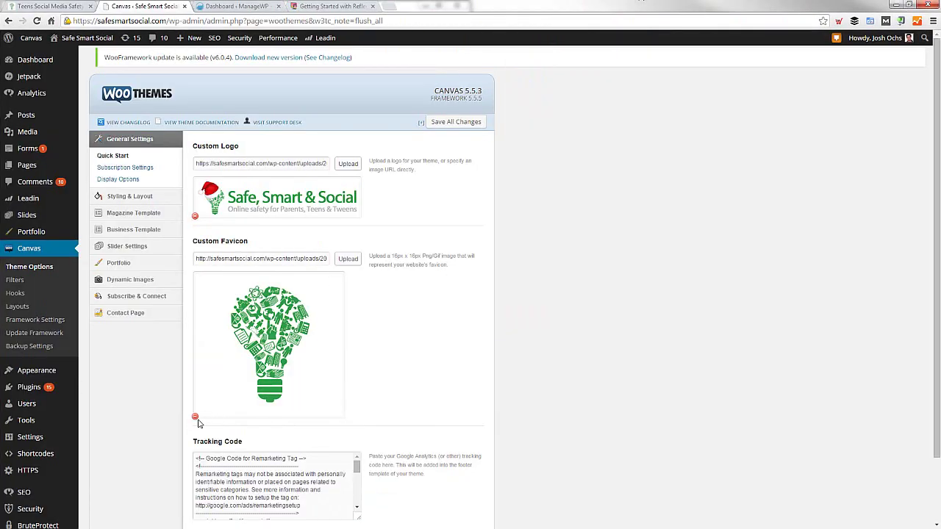
left_click(195, 417)
left_click(347, 259)
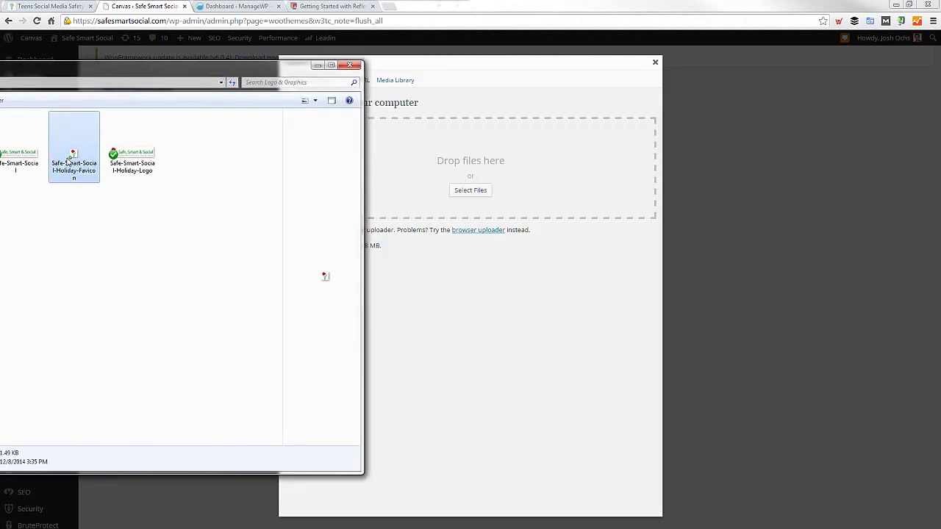
left_click_drag(73, 158, 559, 156)
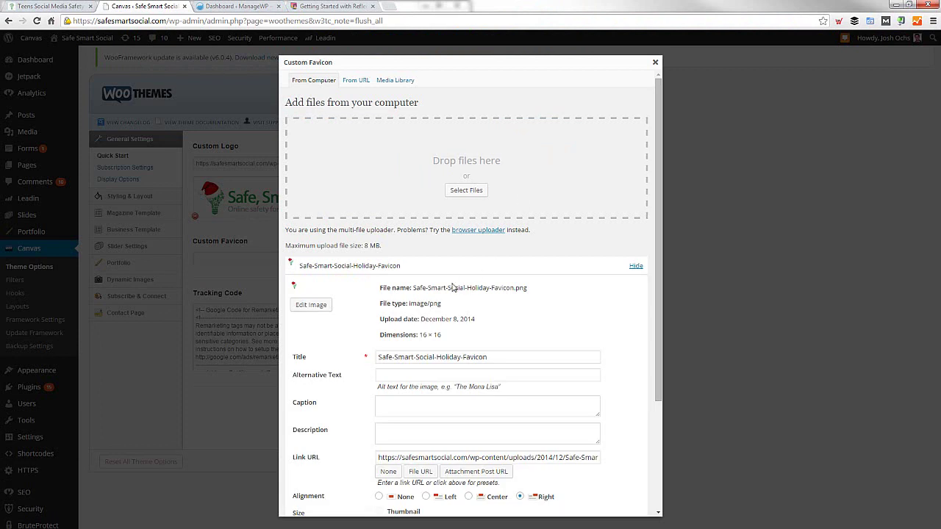
scroll(329, 349, "down", 2)
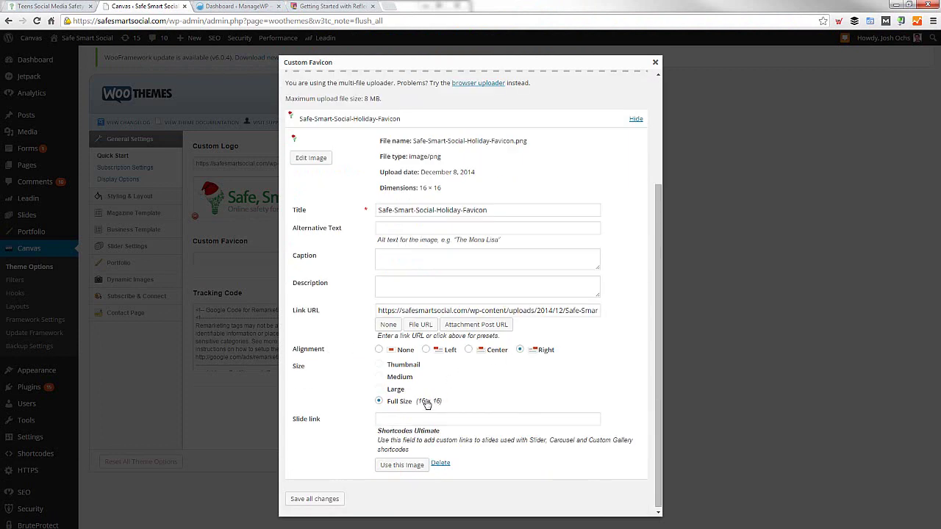
left_click(397, 466)
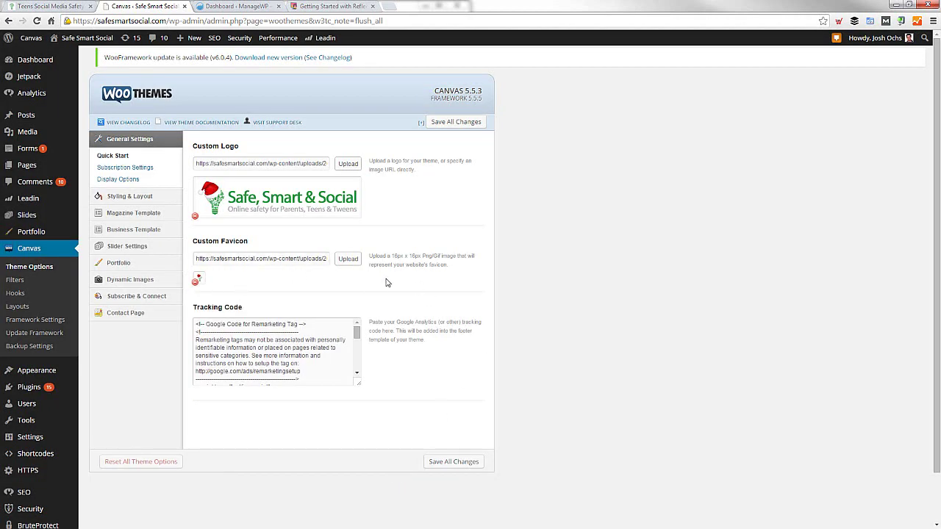
Save the Canvas theme options and empty all caches from the site's home page tab
left_click(445, 462)
left_click(66, 9)
mouse_move(394, 38)
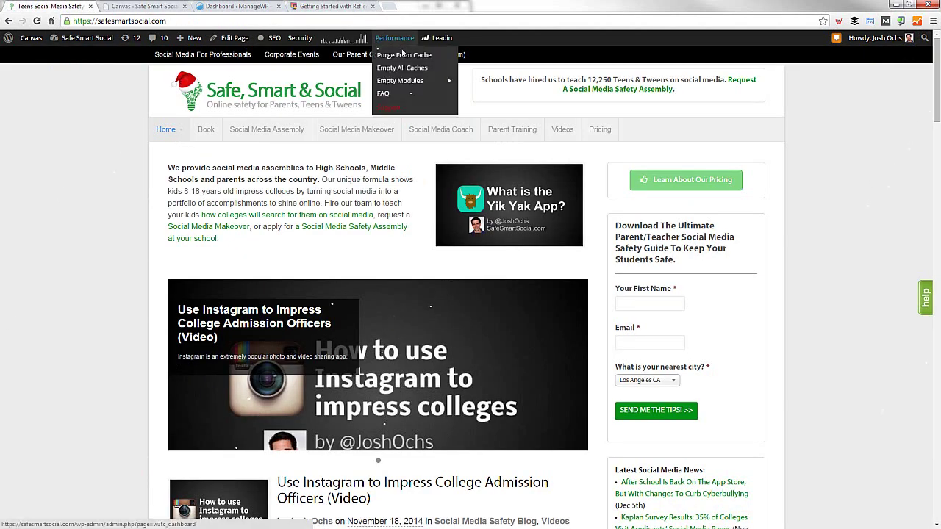
left_click(404, 68)
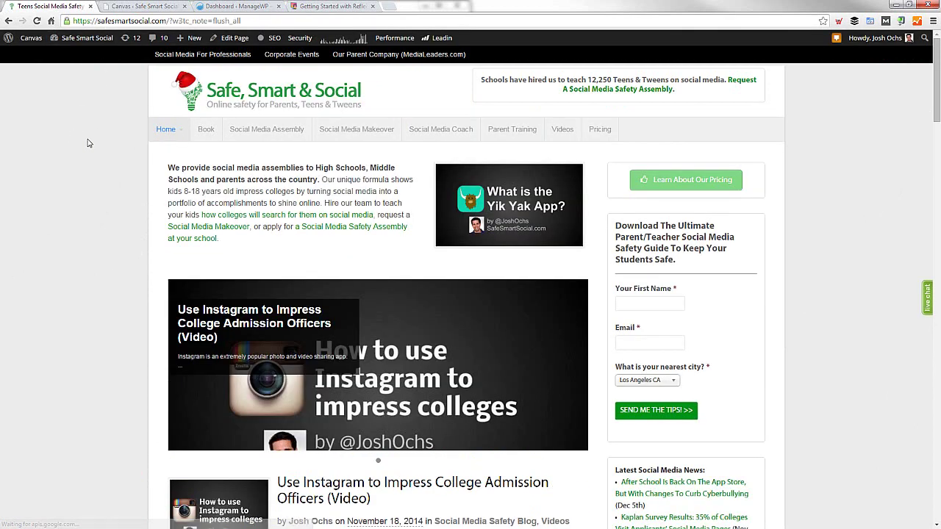
Empty all caches again from the Canvas Theme Options page
left_click(140, 6)
mouse_move(278, 37)
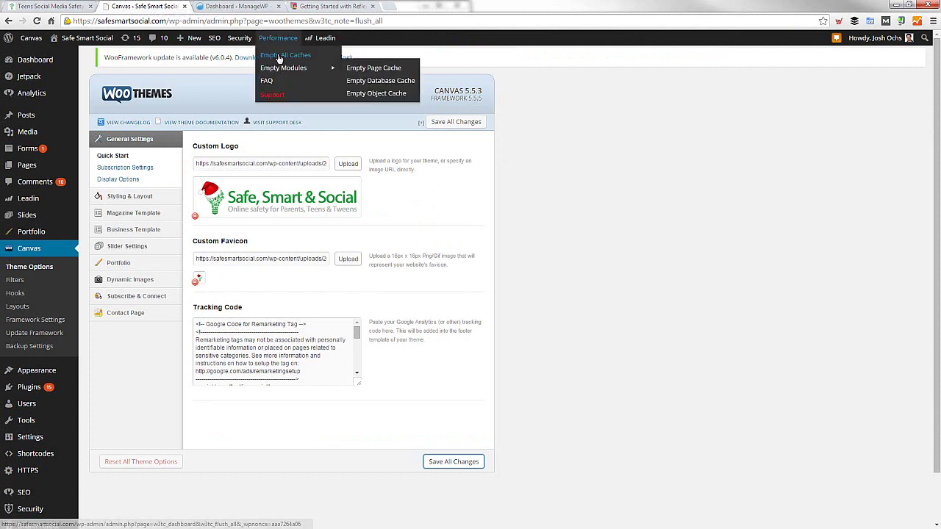
left_click(279, 56)
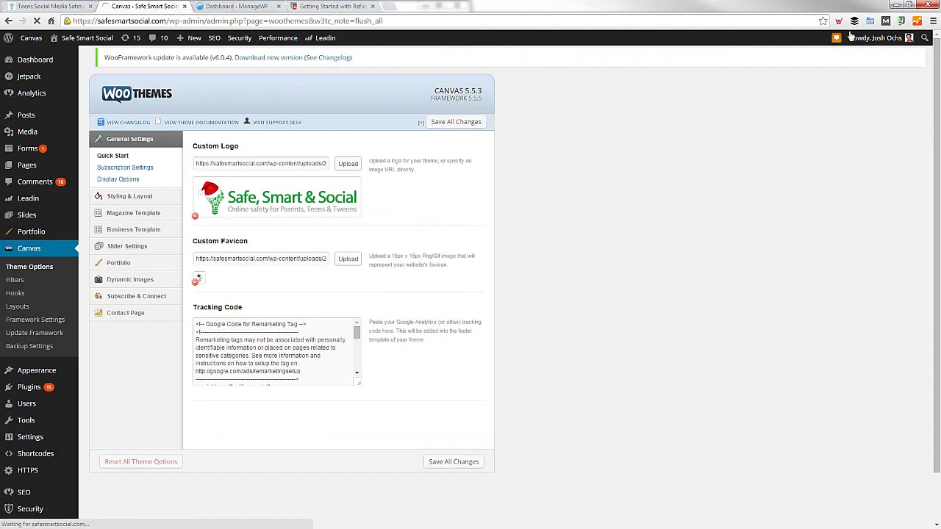
left_click(933, 21)
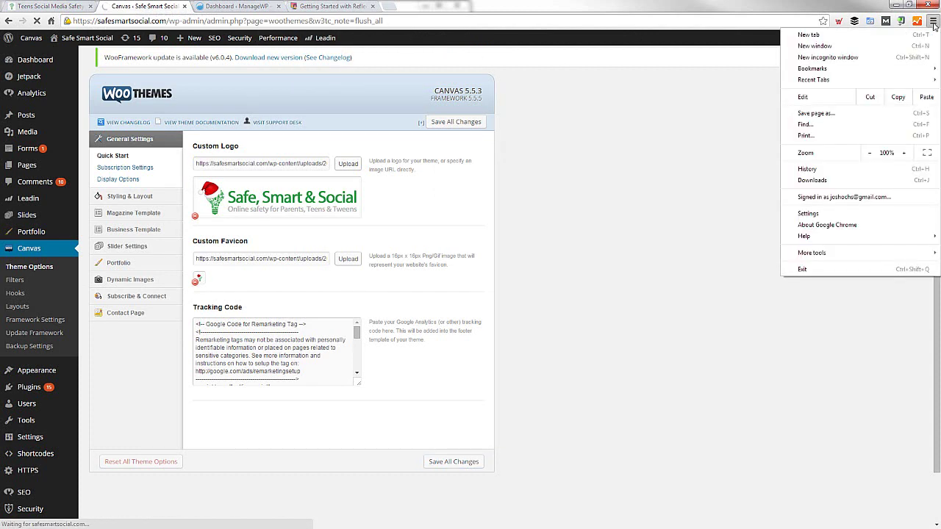
Load safesmartsocial.com in a new incognito window and move the browser windows aside
left_click(883, 58)
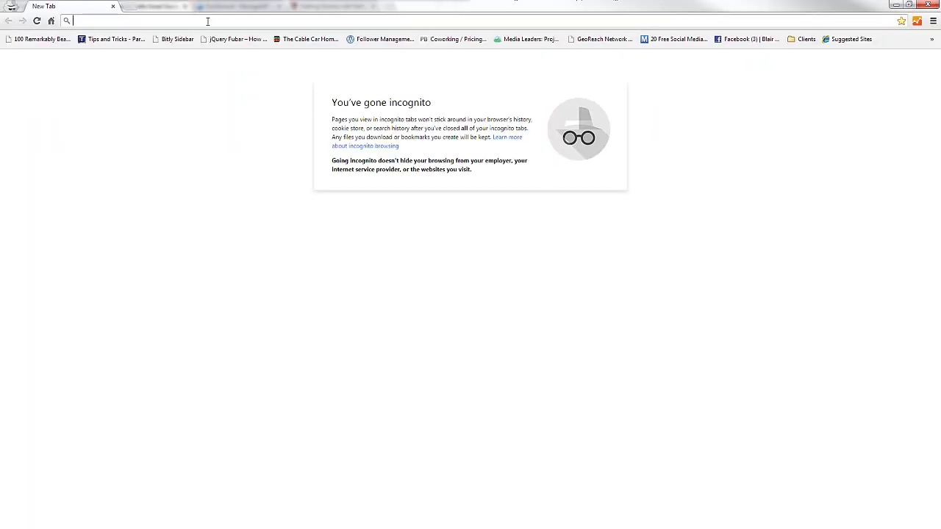
type("safesmartsocial.com")
key("Return")
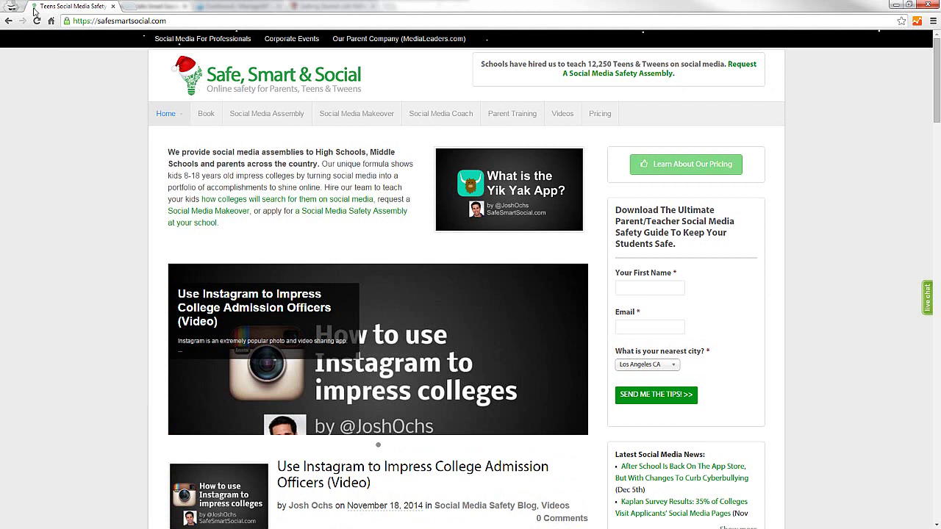
left_click_drag(168, 4, 940, 117)
left_click_drag(523, 4, 331, 193)
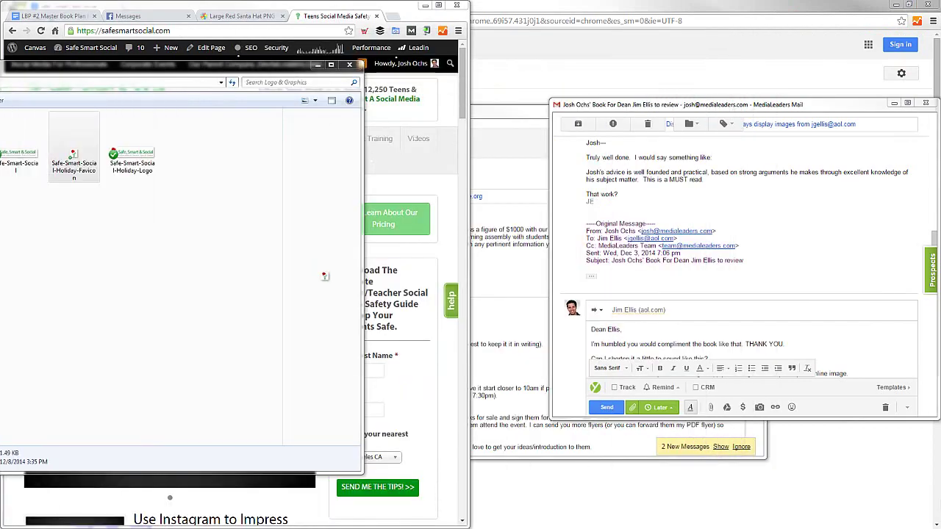
Back in Photoshop, pick the Magic Wand Tool from the selection tools flyout
key("alt+Tab")
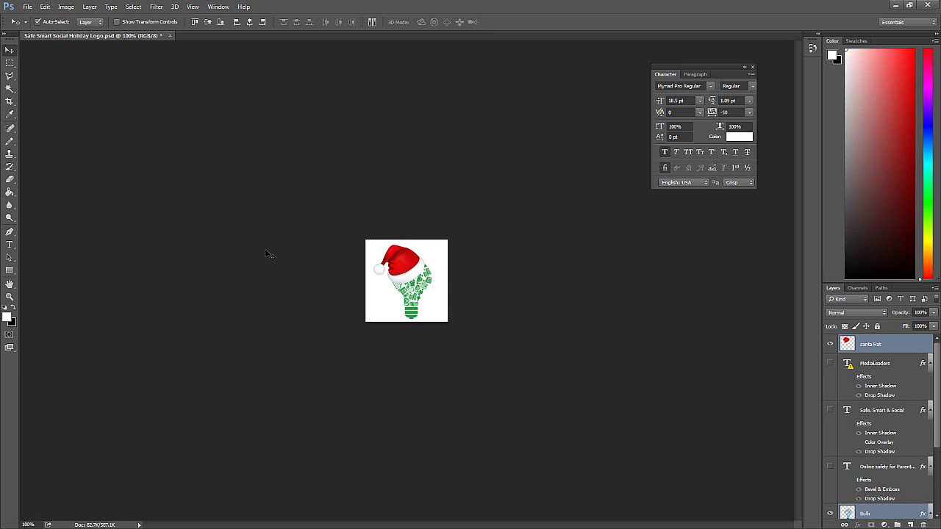
key("w")
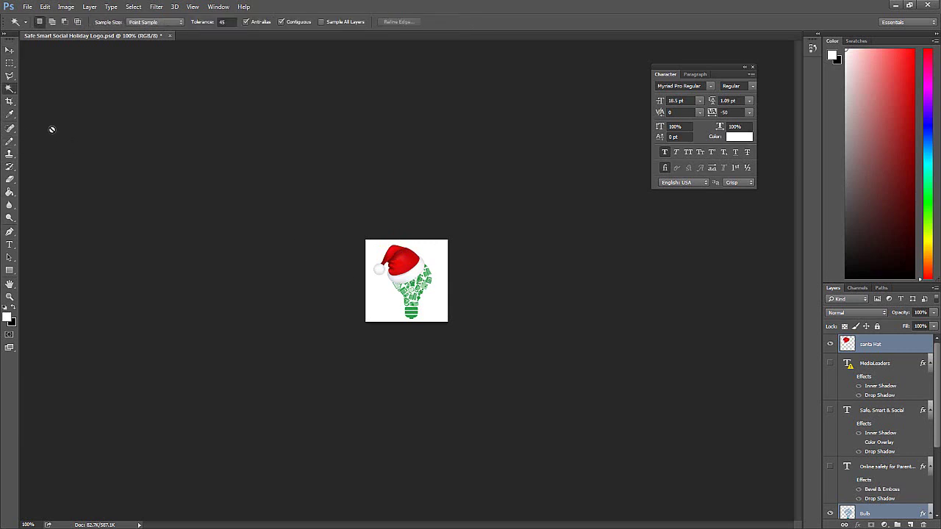
right_click(11, 93)
left_click(59, 98)
Select the santa Hat layer and briefly open then dismiss the Image menu
left_click(891, 367)
left_click(874, 345)
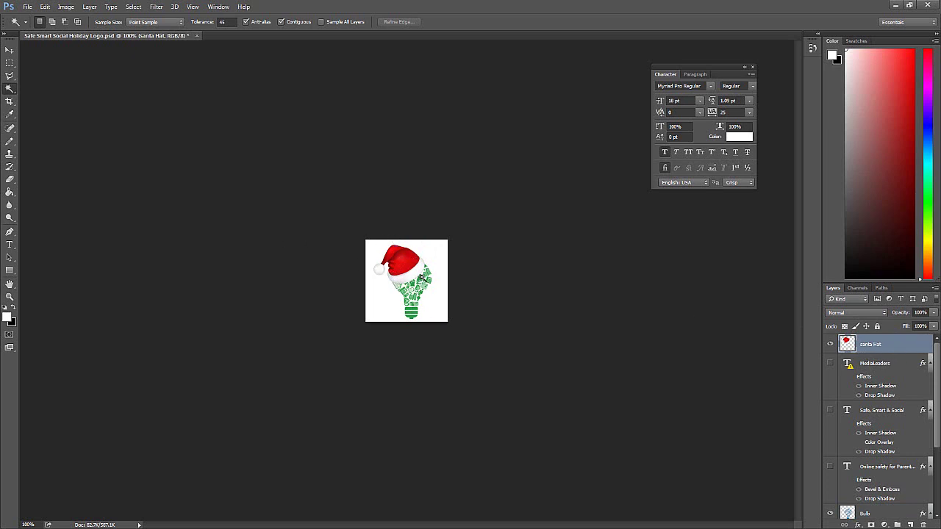
left_click(66, 7)
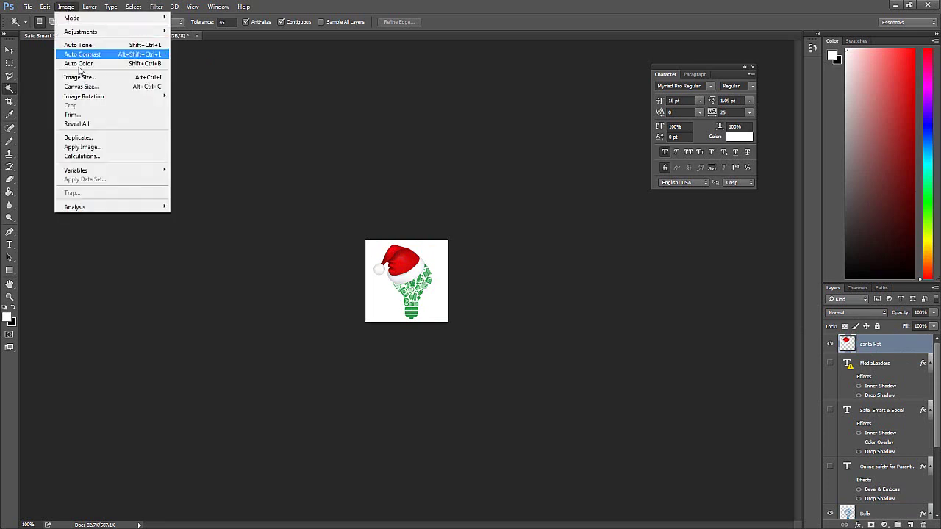
left_click(472, 150)
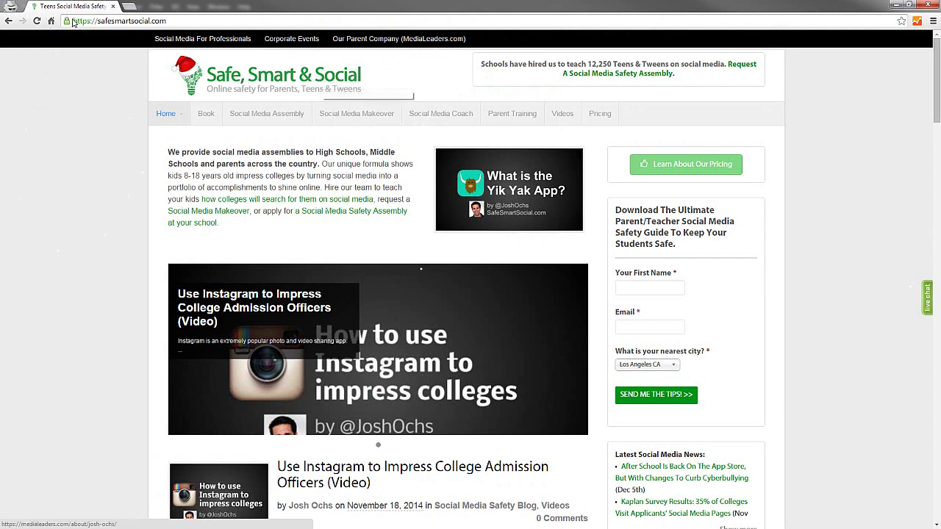
Visit the site's Book page, then go back to the Home page
left_click(202, 122)
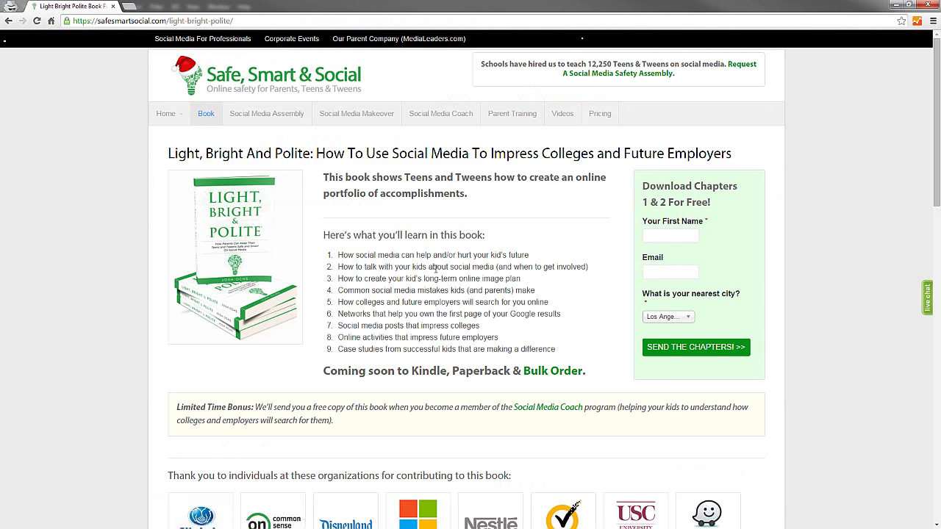
left_click(165, 113)
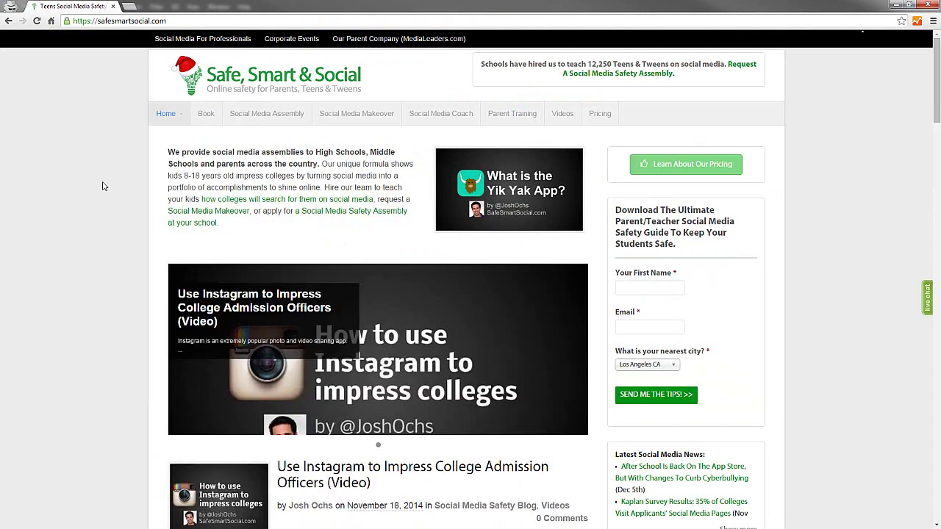